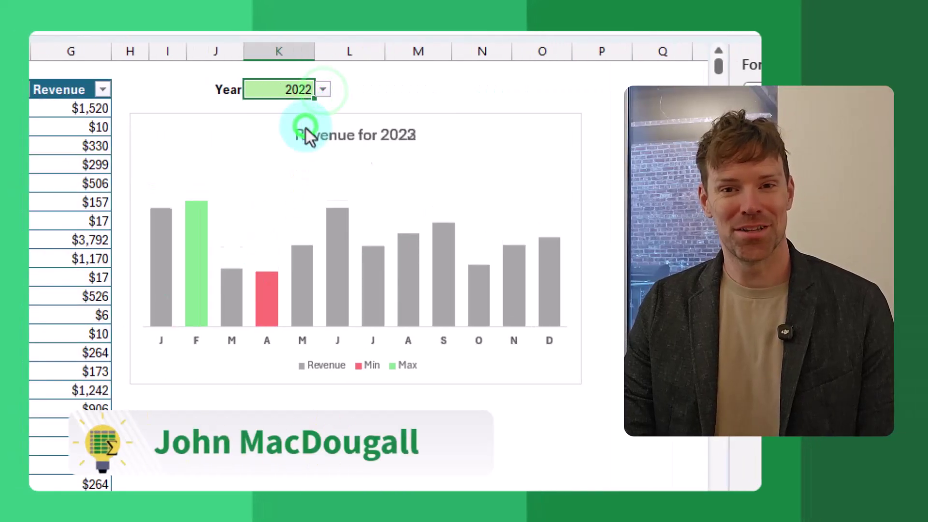
Cycle the K2 Year dropdown through 2021, 2020, 2019, 2018 and 2017, ending on 2016.
click(322, 90)
click(306, 138)
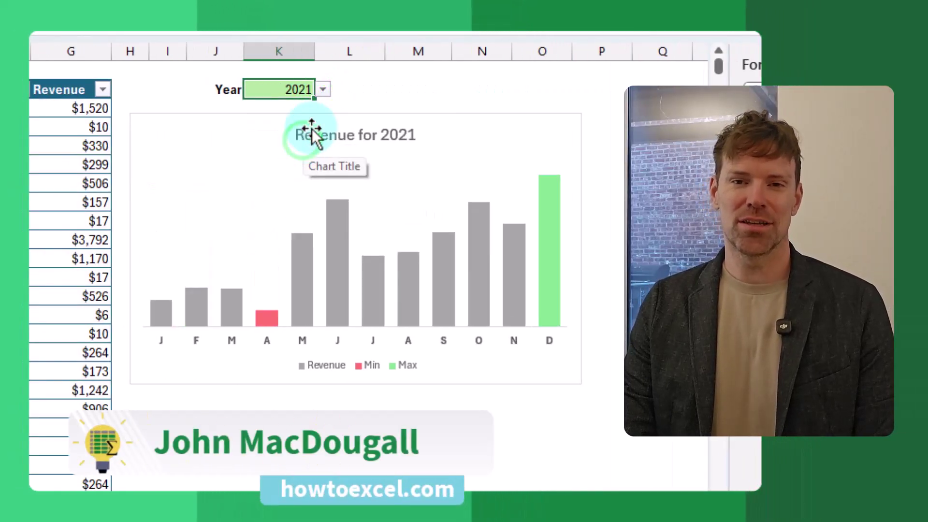
click(323, 90)
click(304, 155)
click(324, 91)
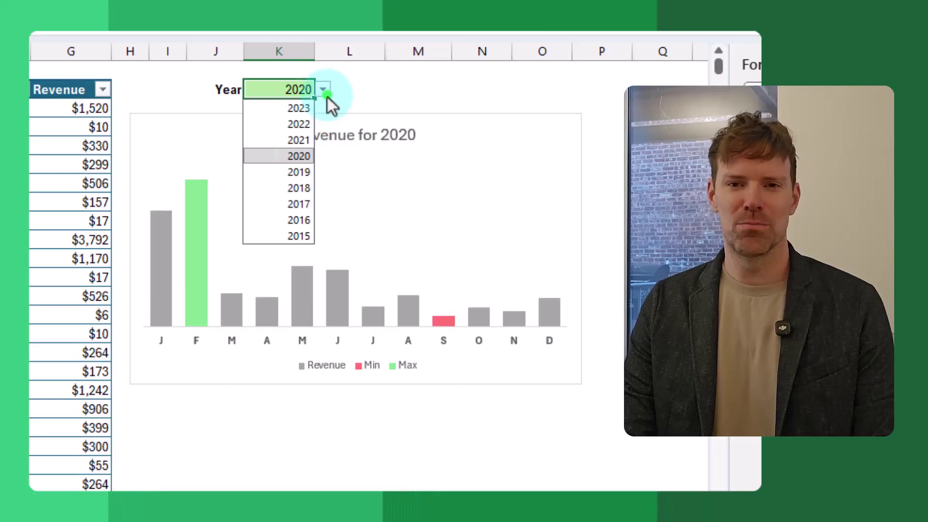
click(300, 174)
click(323, 90)
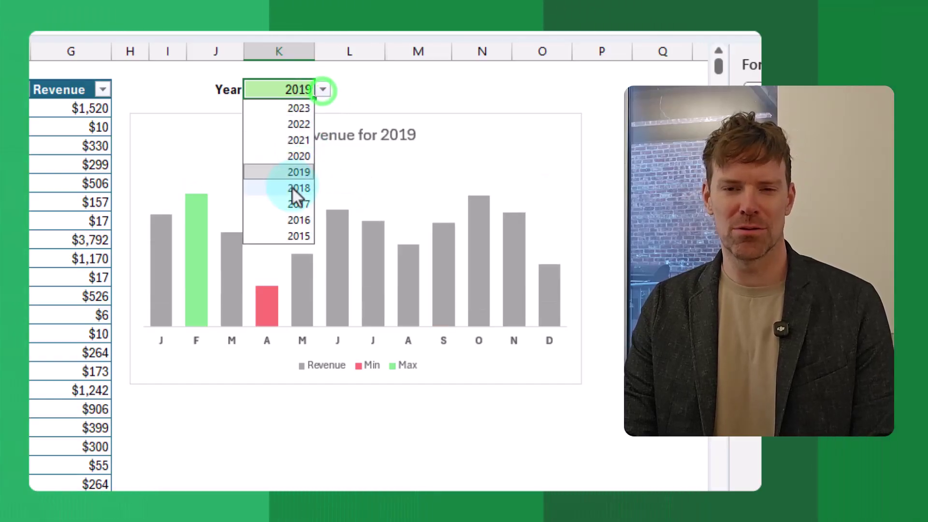
click(294, 189)
click(323, 90)
click(286, 205)
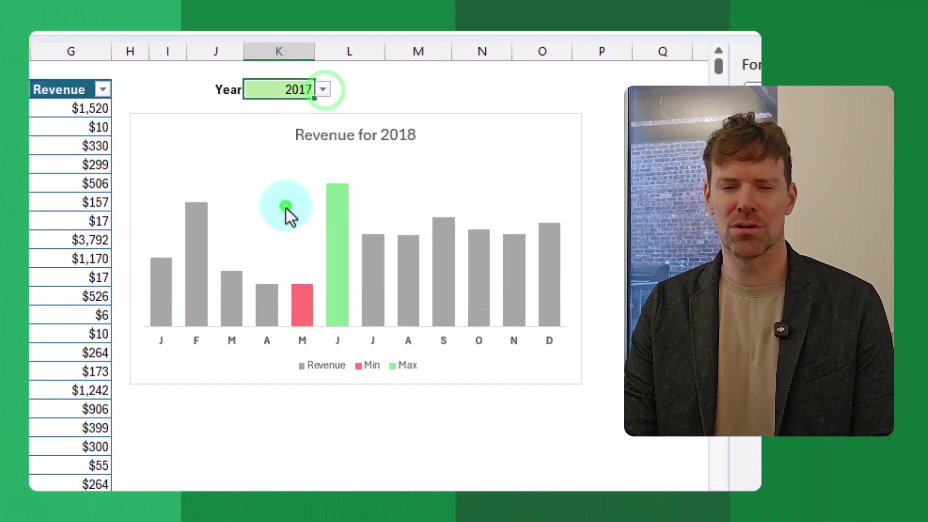
click(323, 90)
click(289, 219)
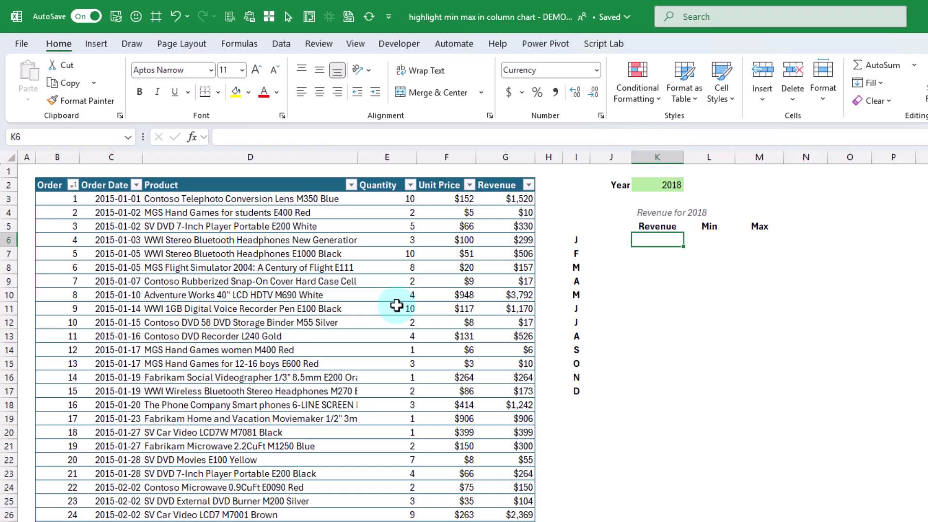
Enter =GROUPBY(MONTH(Sales[Order Date]),Sales[Revenue],SUM) in J6 to sum revenue per month.
key(Left)
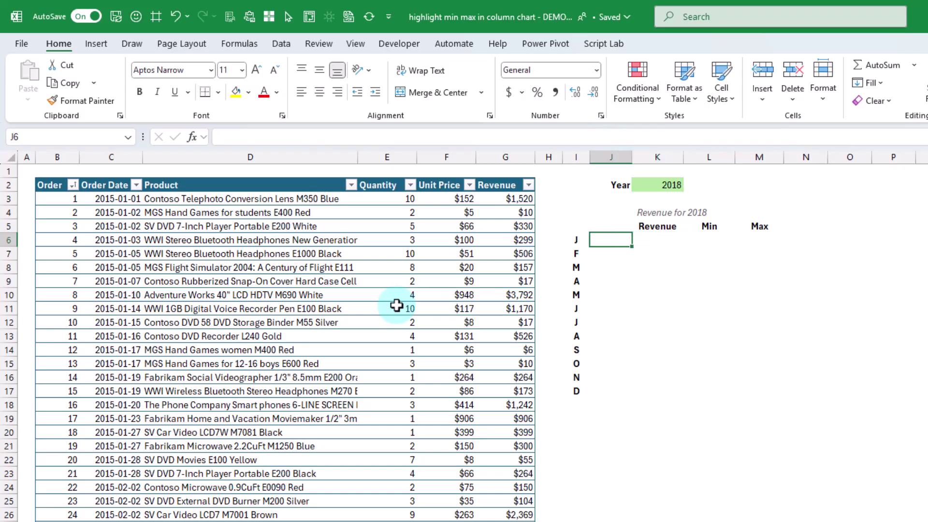
text(=grou)
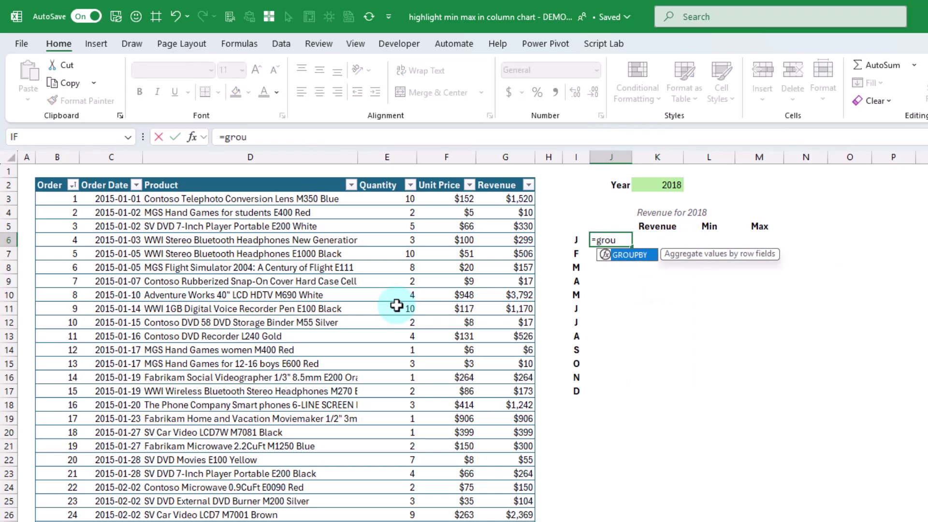
key(Tab)
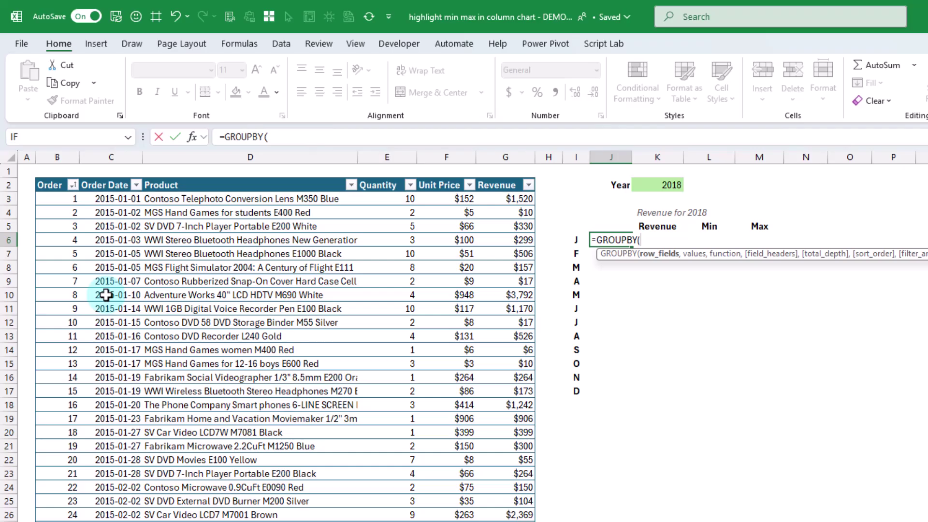
text(mo)
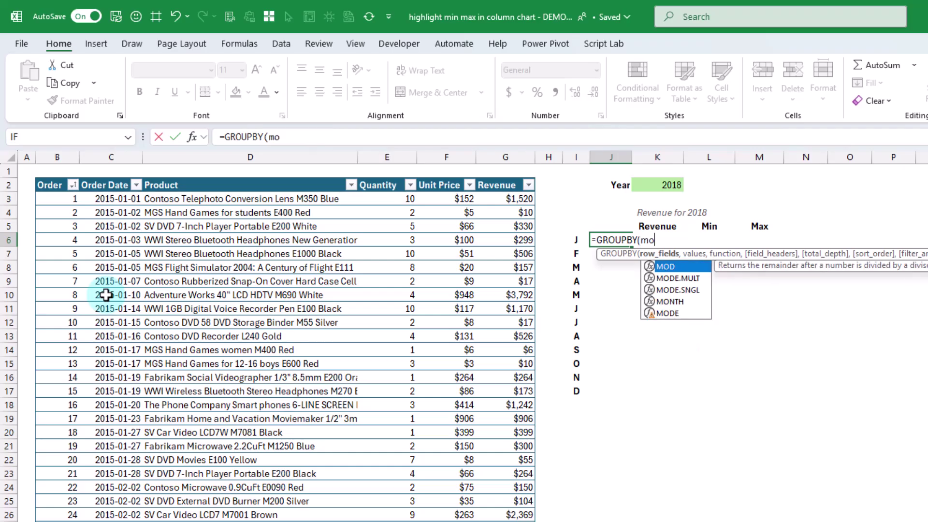
text(n)
key(Tab)
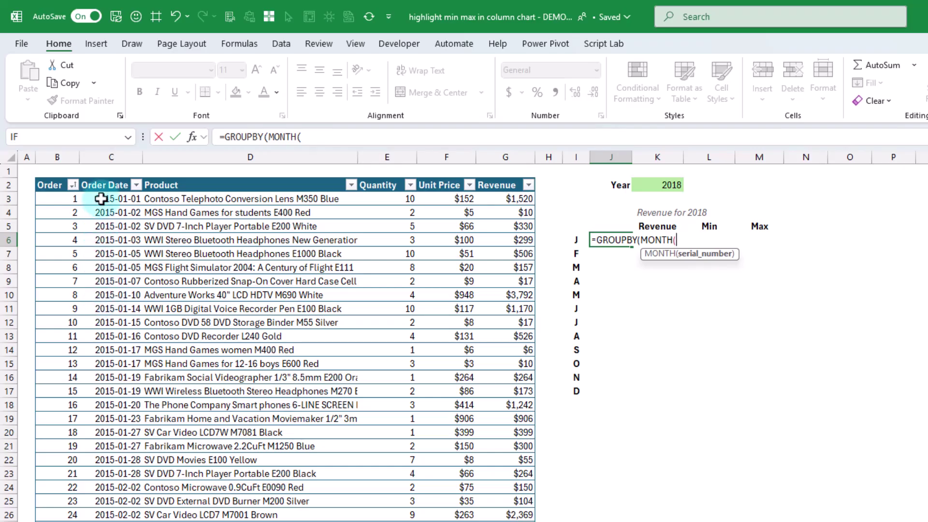
click(105, 178)
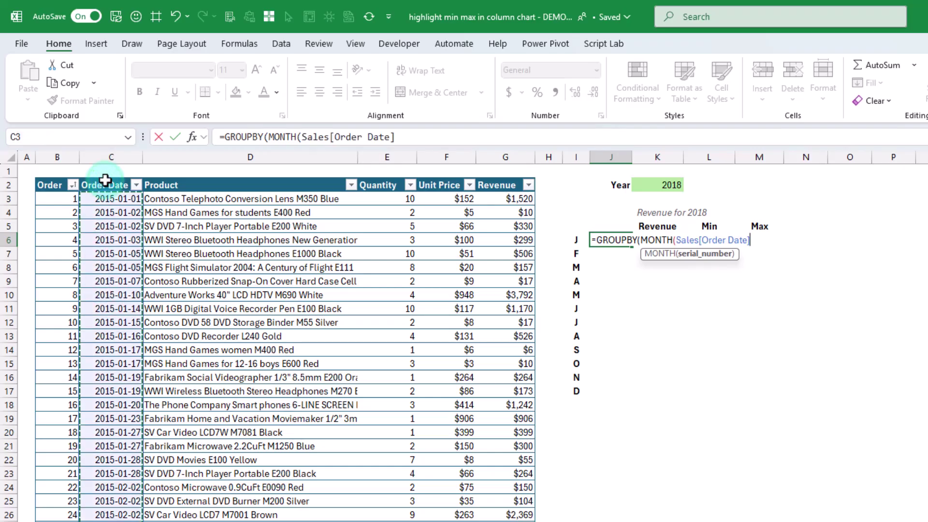
text(),)
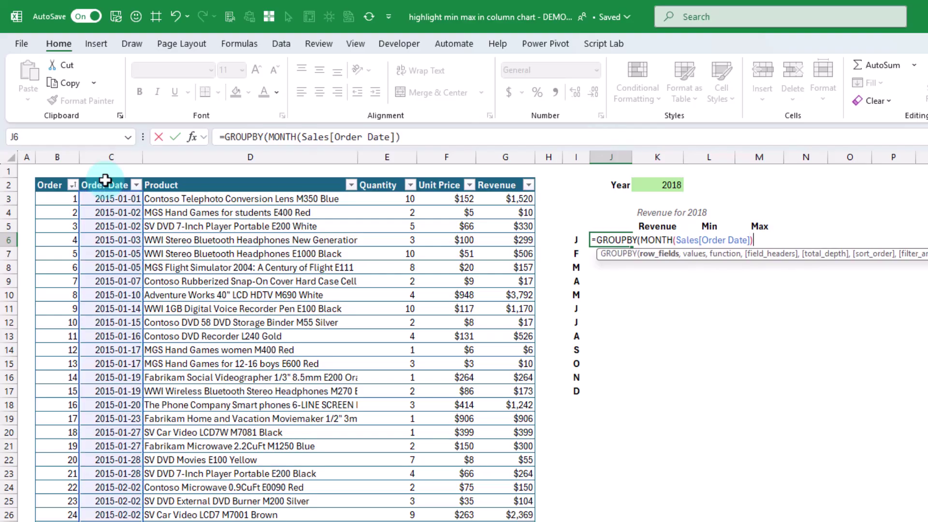
click(510, 178)
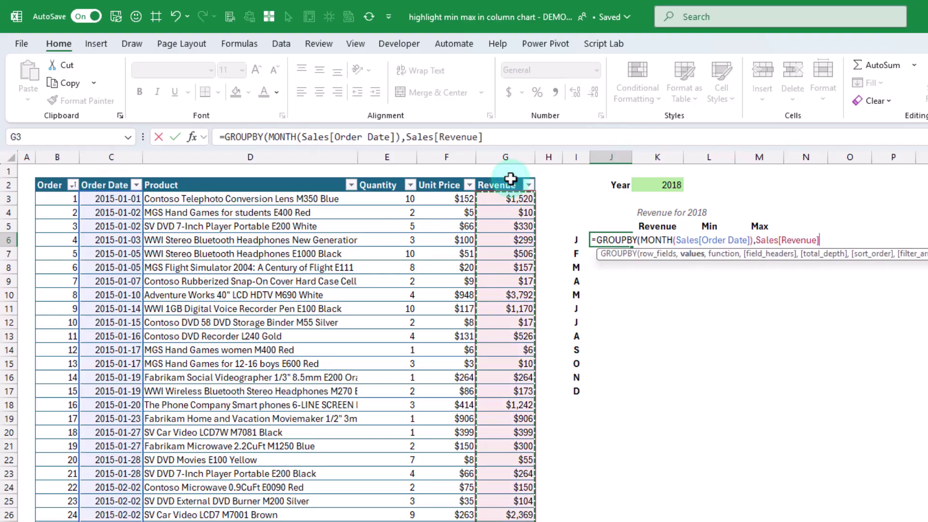
text(,)
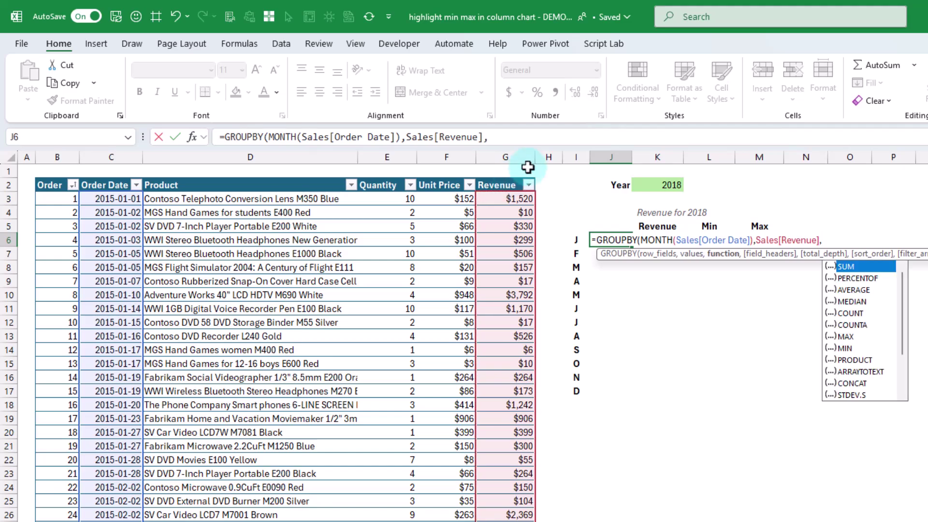
text(su)
key(Tab)
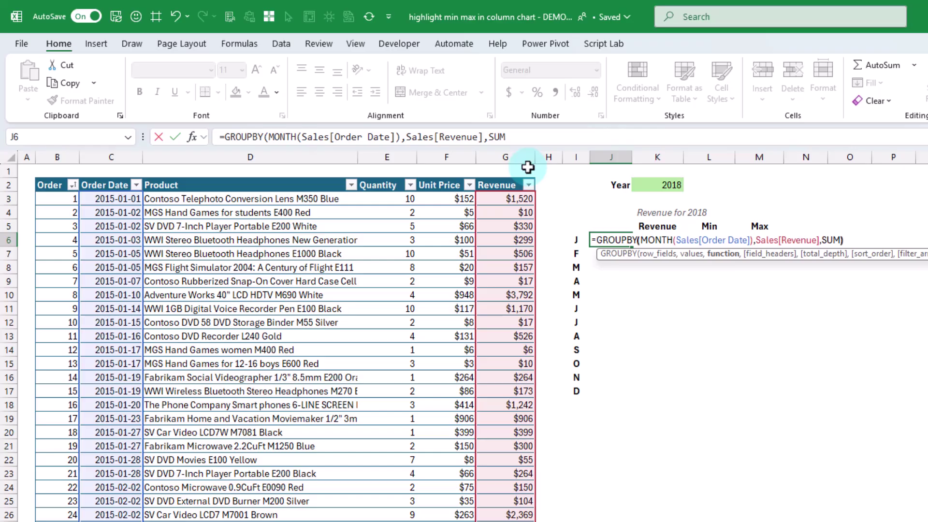
text())
key(ctrl+Return)
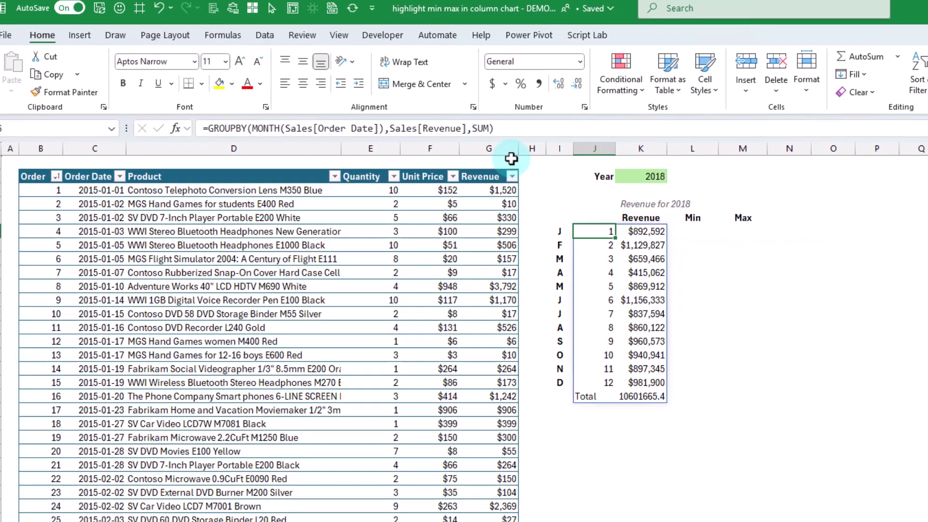
Append 0,0 arguments to the J6 GROUPBY formula so the Total row disappears.
key(F2)
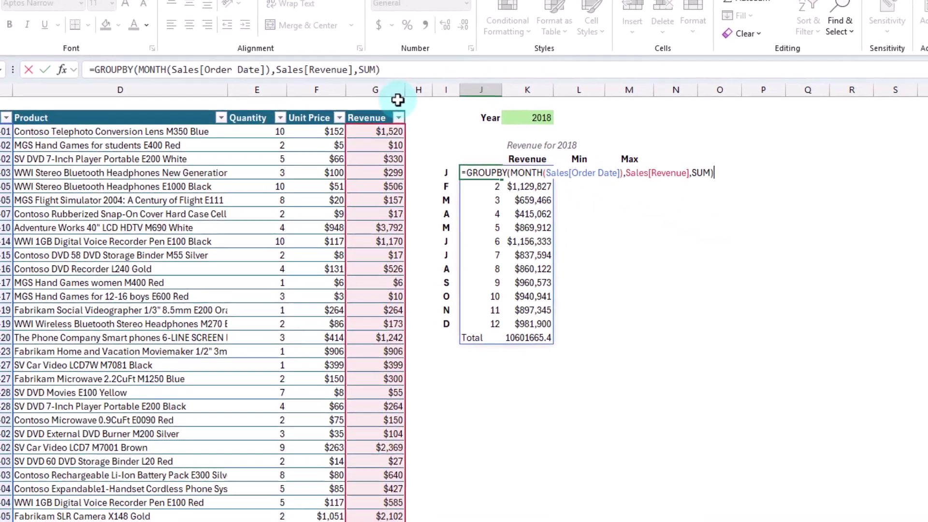
key(BackSpace)
text(,)
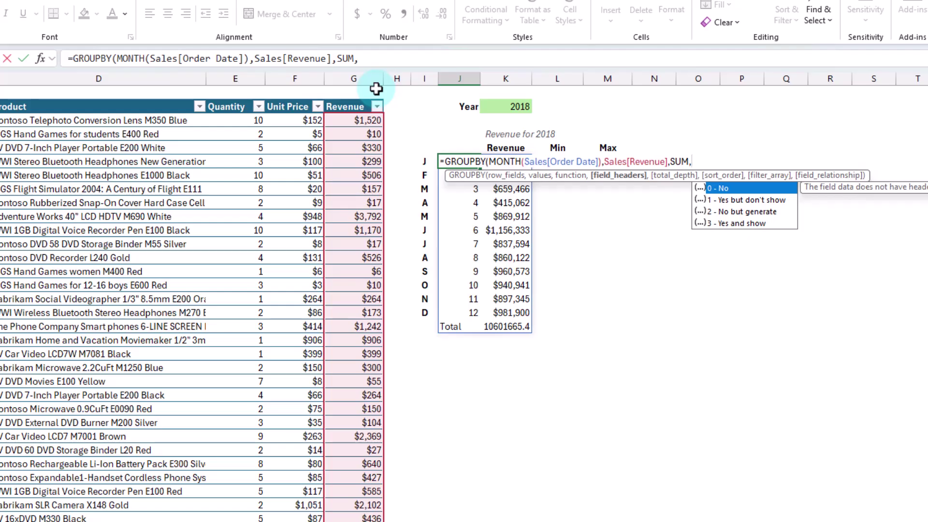
text(0,)
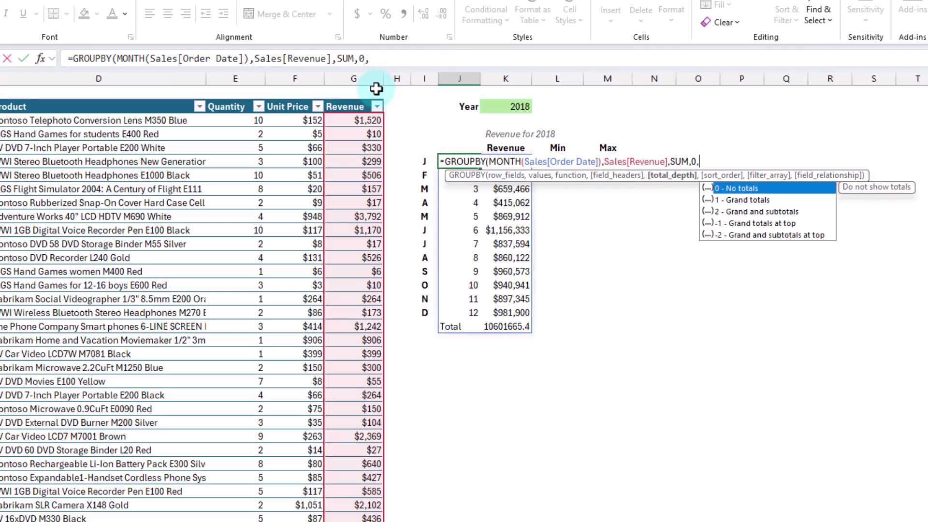
text(0)
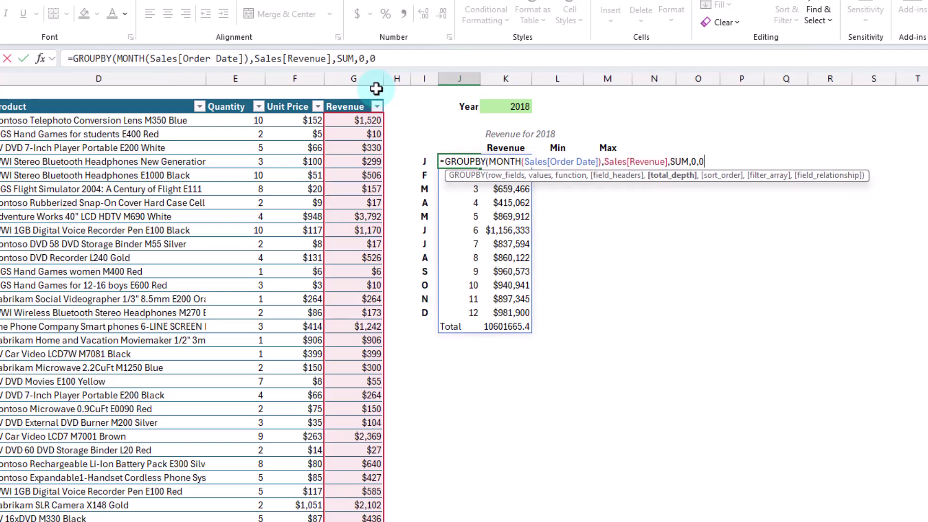
text())
key(Return)
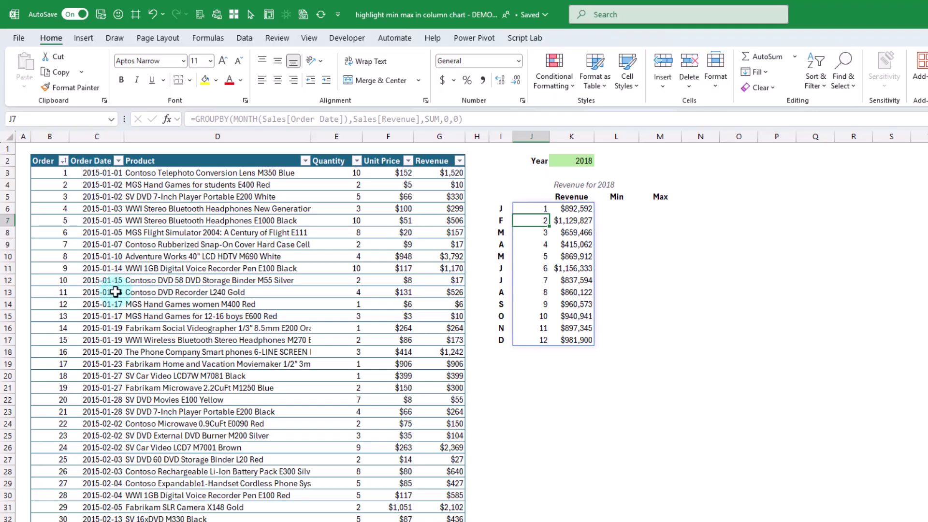
Add YEAR(Sales[Order Date])=K2 as the GROUPBY filter argument in J6, showing 2018 monthly revenue.
click(541, 209)
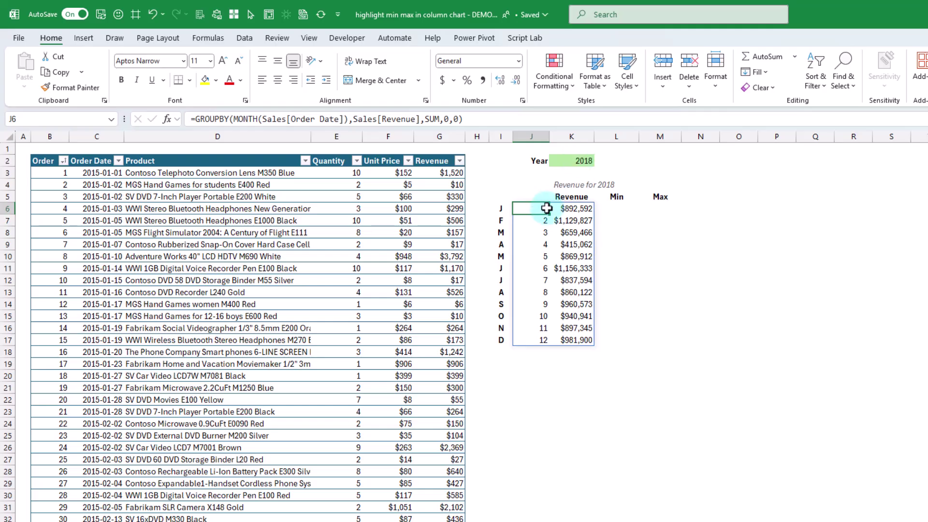
click(458, 119)
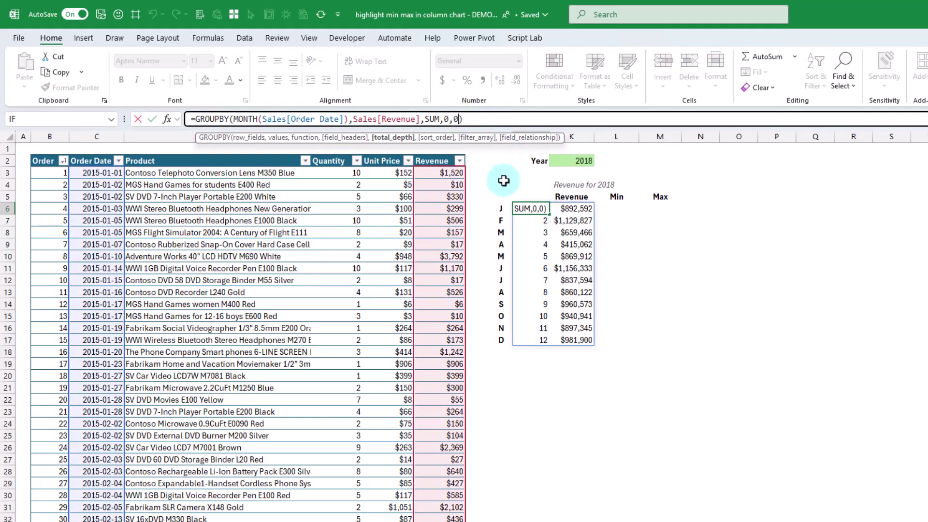
text(,,)
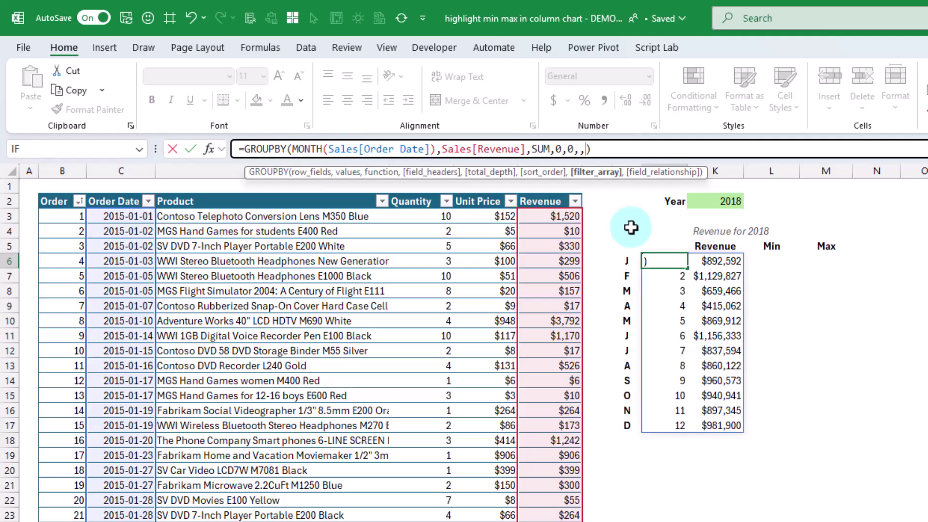
text(year)
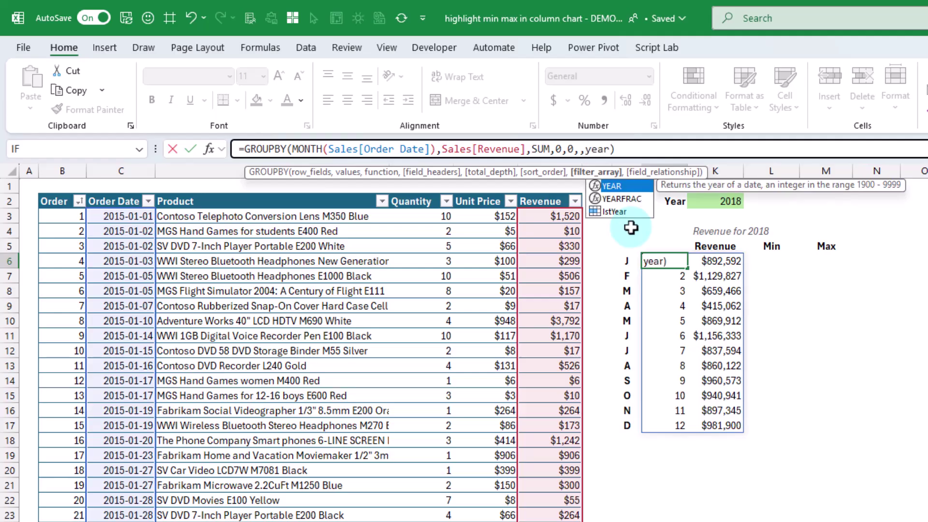
key(Tab)
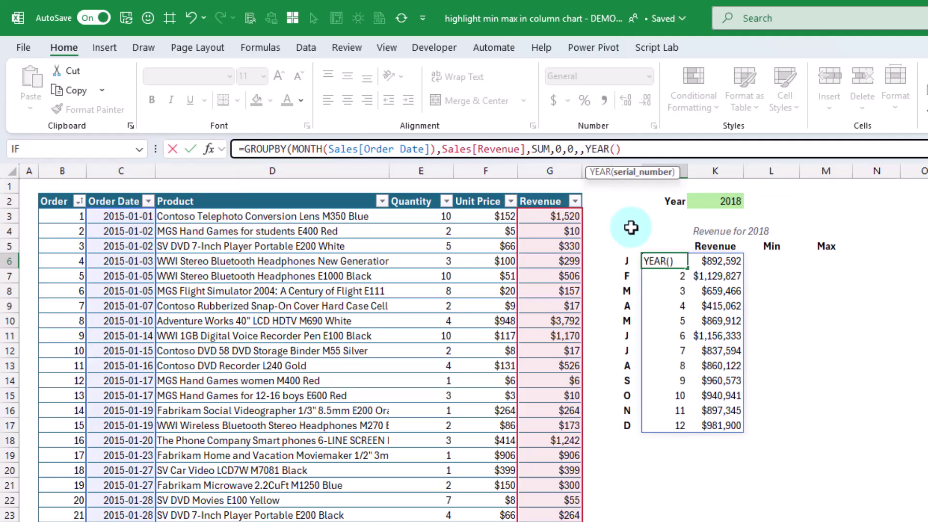
click(127, 196)
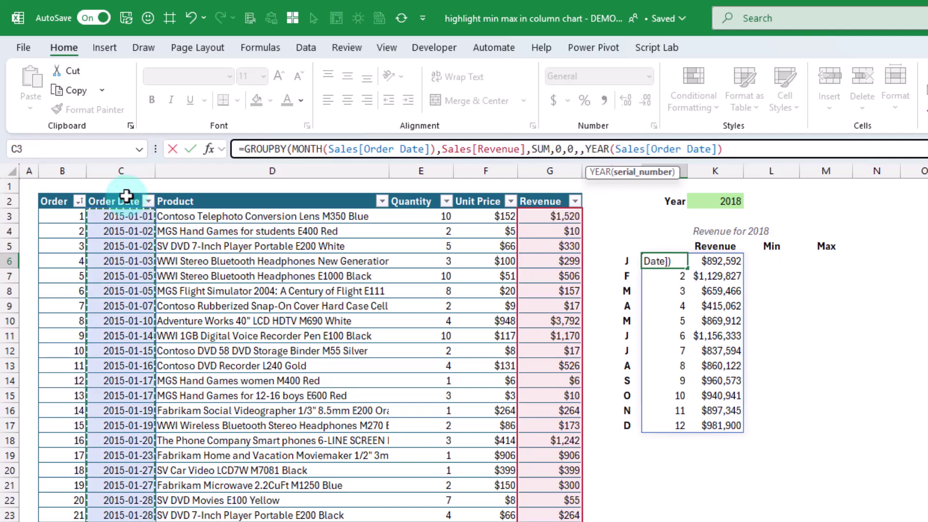
text()=)
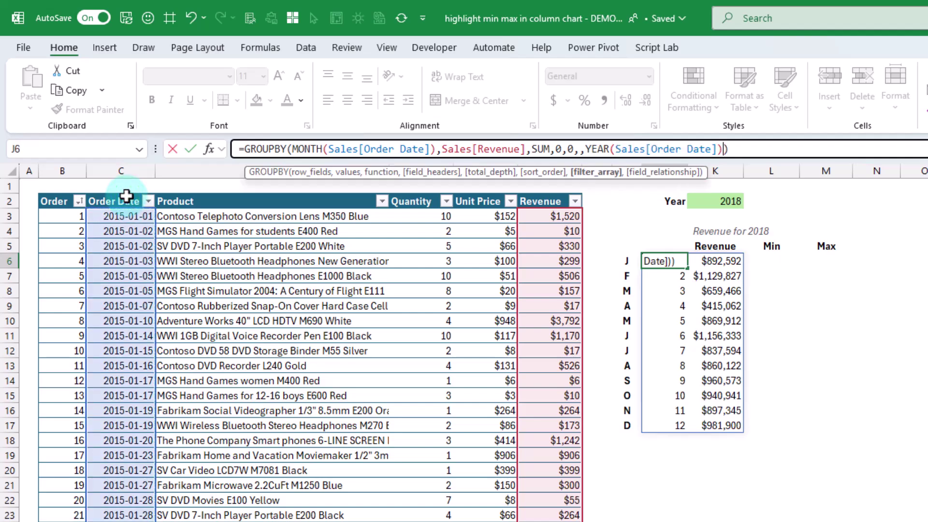
click(714, 201)
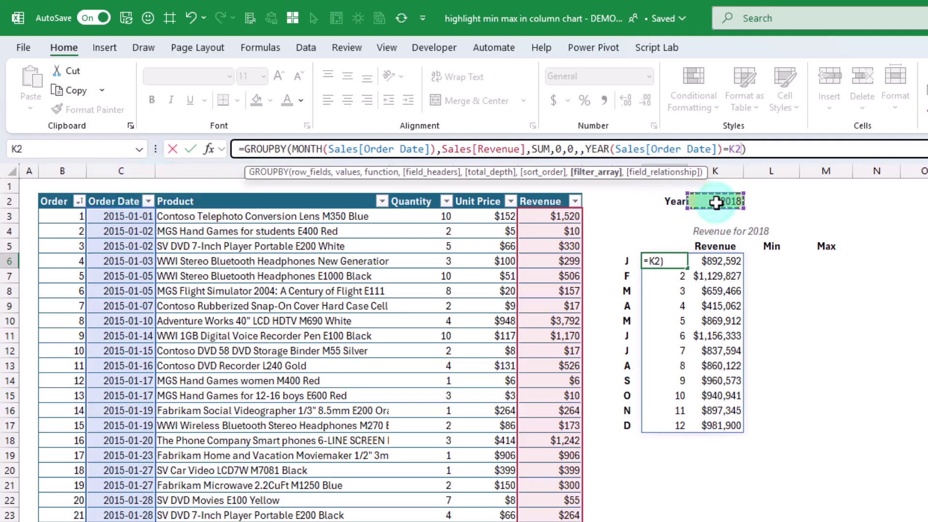
key(Return)
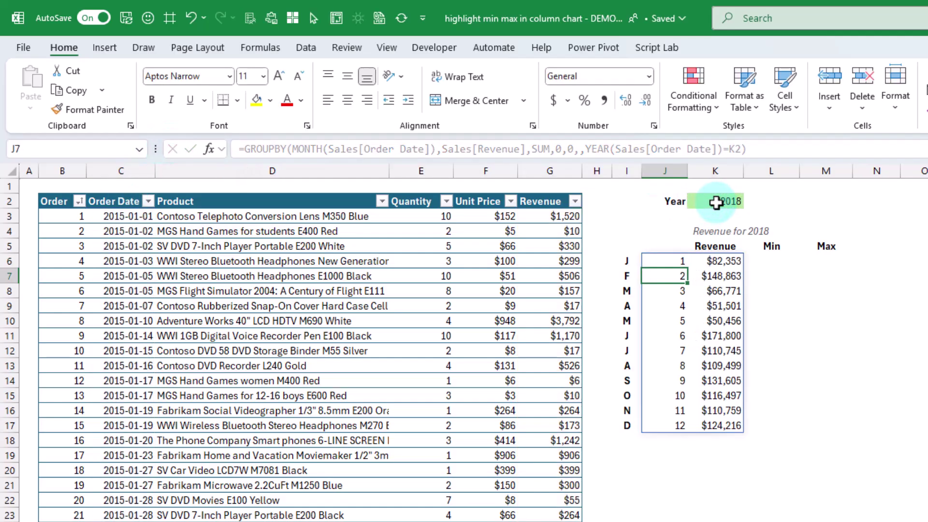
Set the K2 Year to 2022 and inspect the GROUPBY formula behind the results.
key(Up)
click(746, 202)
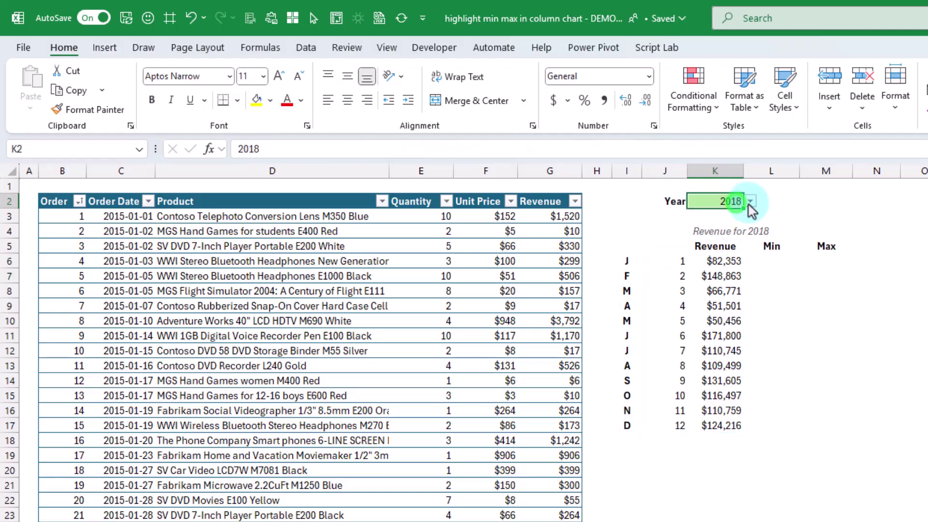
click(749, 202)
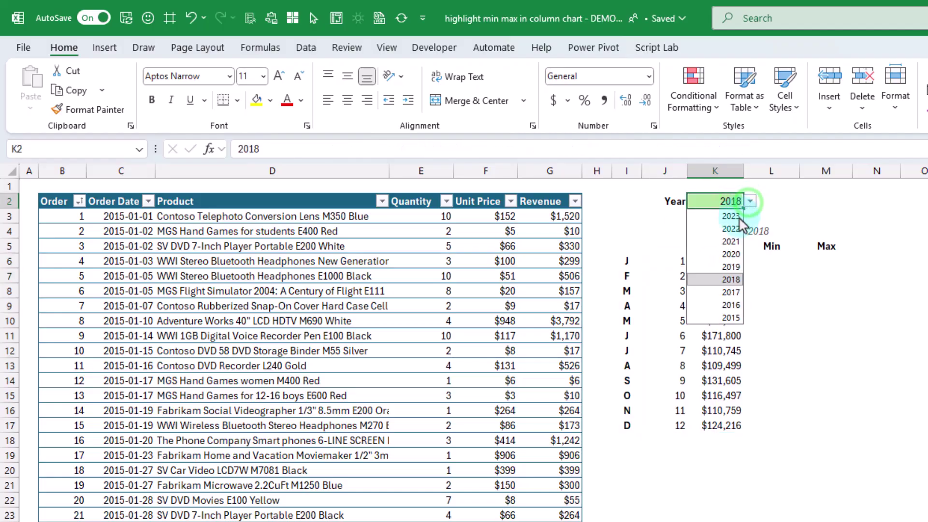
click(735, 234)
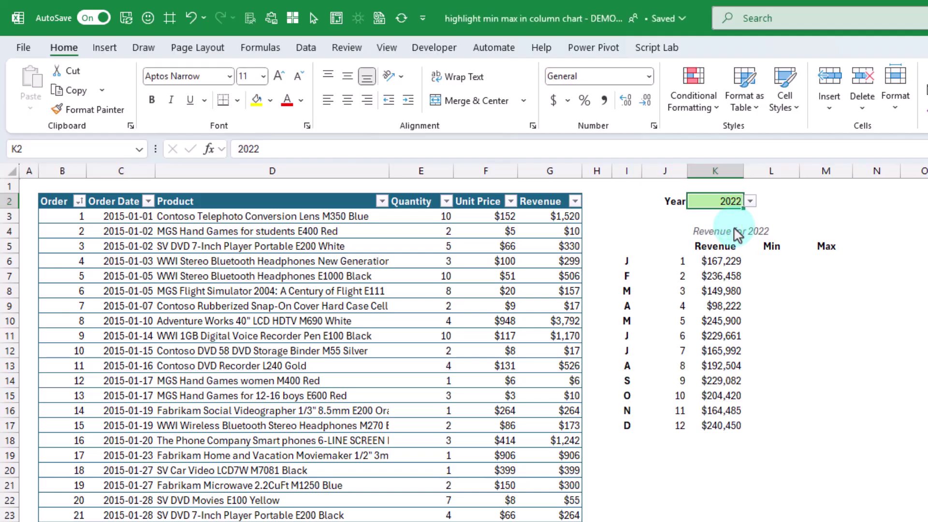
click(716, 276)
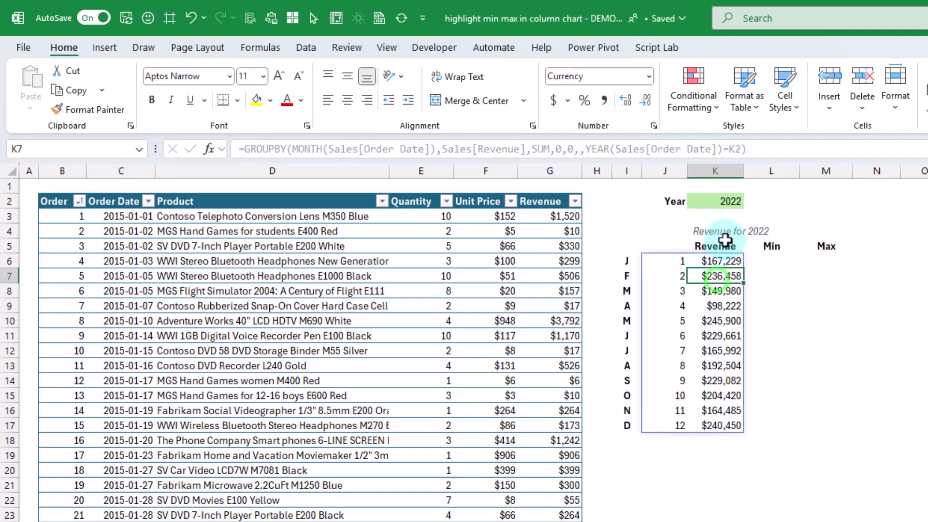
Change the K2 Year to 2020 so the summary shows 2020 monthly revenue.
click(732, 200)
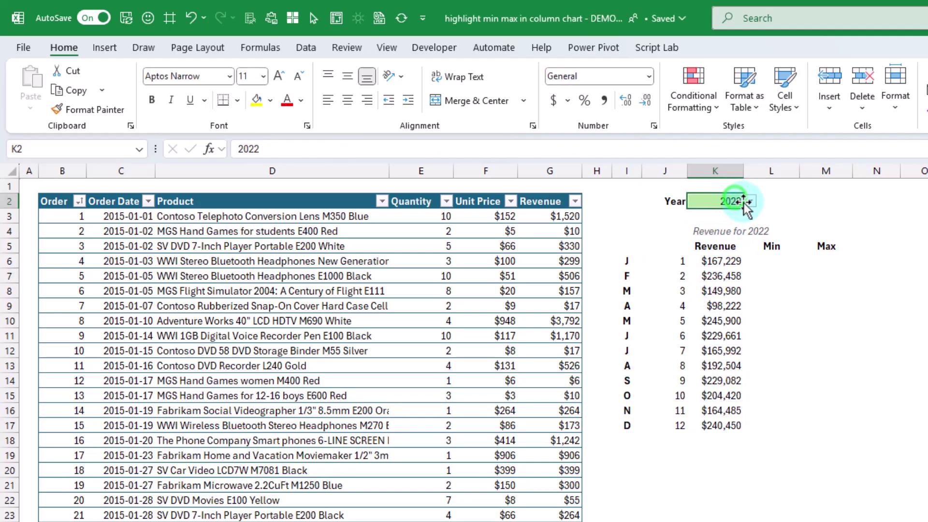
click(749, 201)
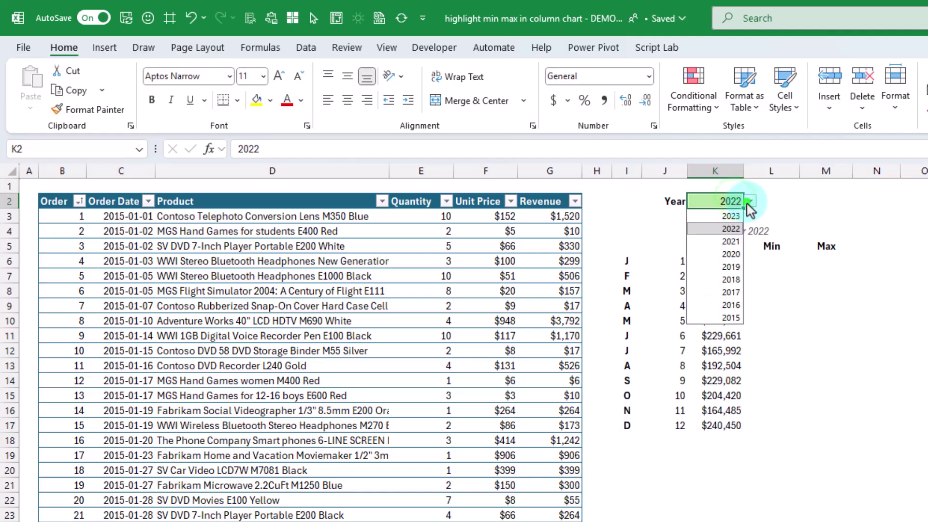
click(730, 254)
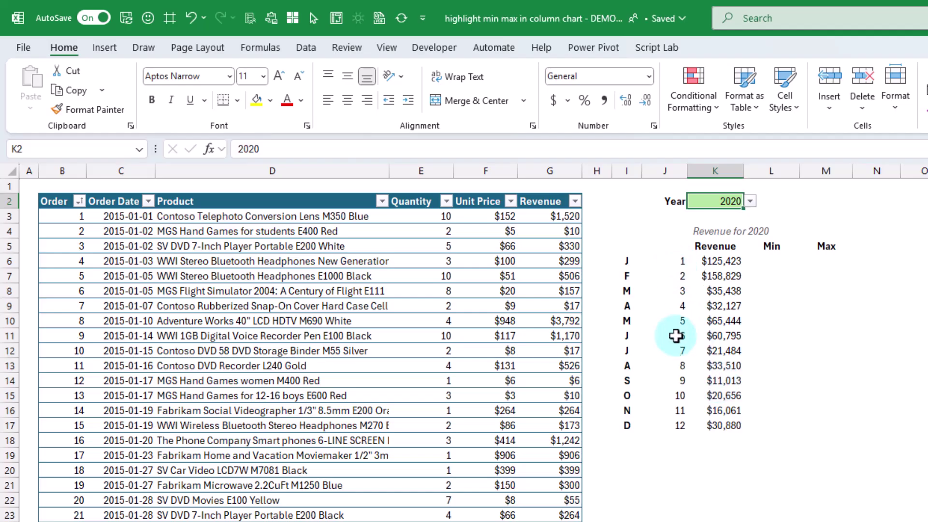
click(771, 261)
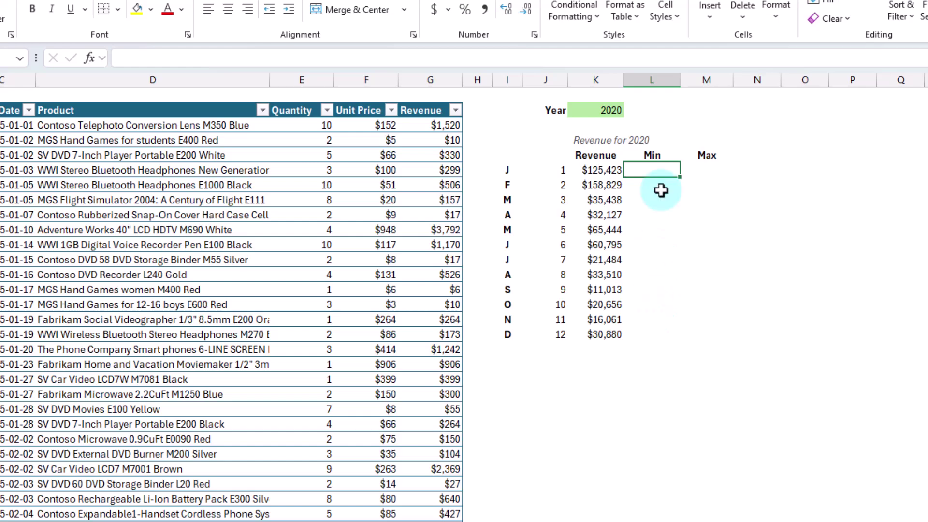
Enter =IF(K6:K17=MIN(K6:K17),K6:K17,"") in L6, leaving only September's $11,013 minimum.
text(=if)
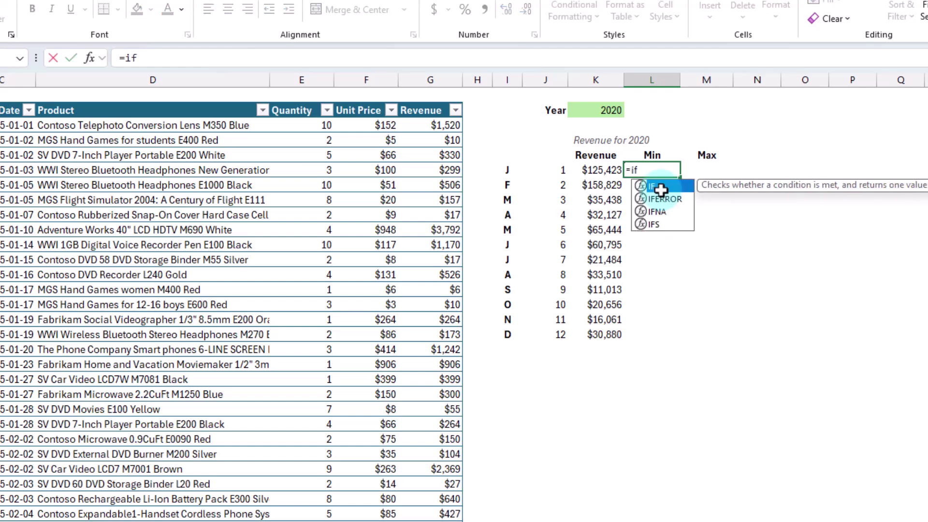
key(Tab)
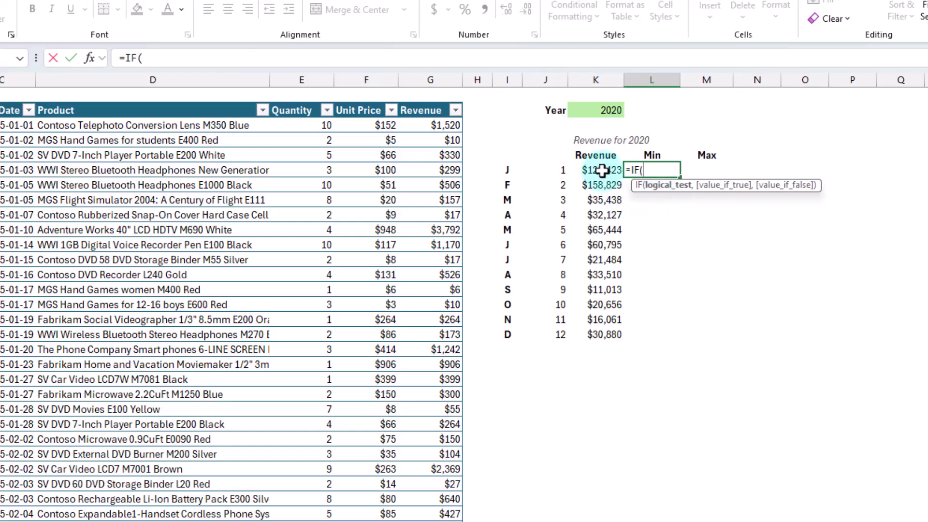
drag(602, 170, 600, 332)
text(=min)
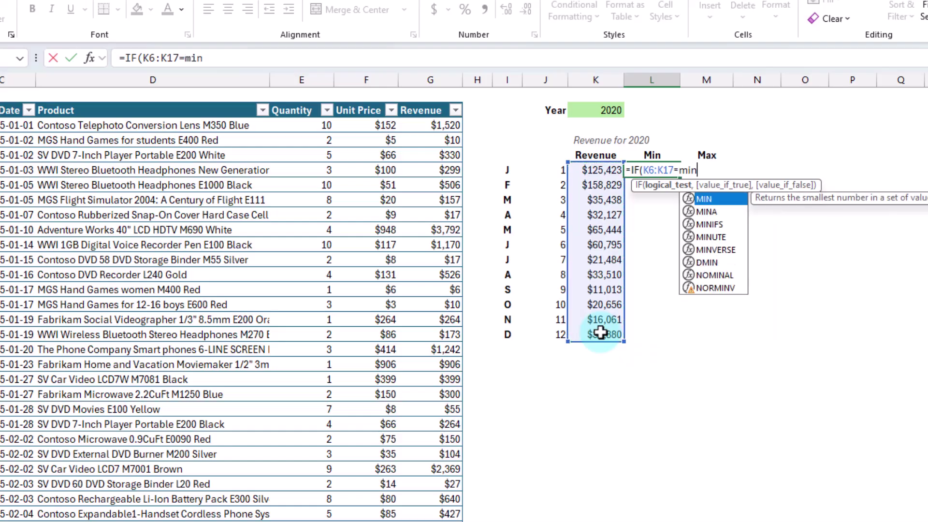
key(Tab)
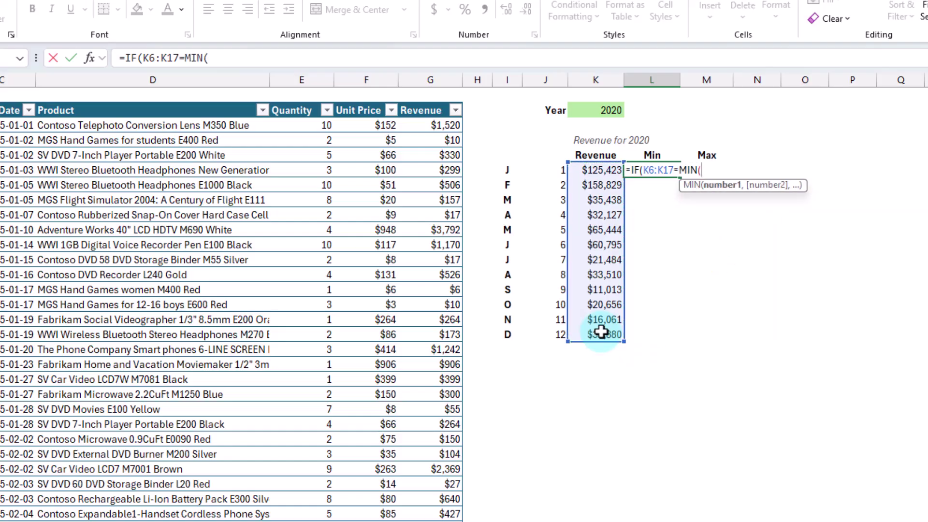
drag(593, 170, 596, 334)
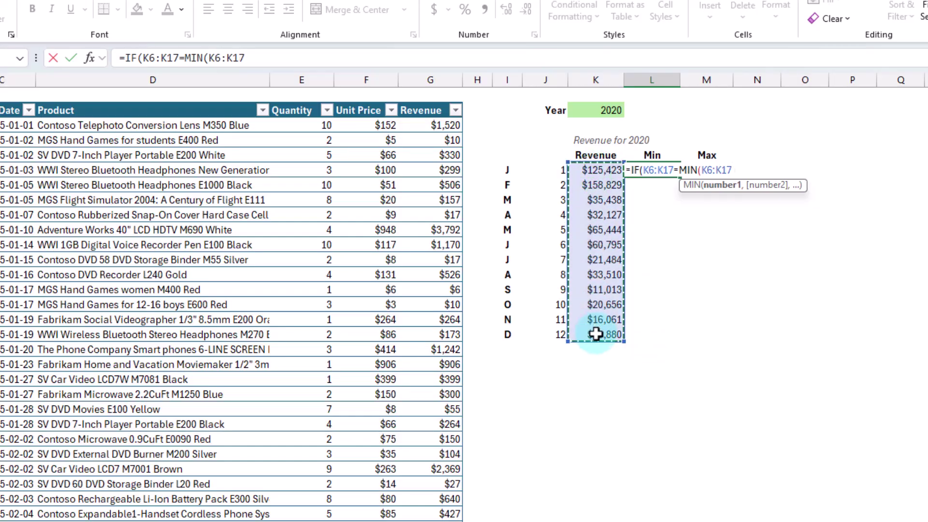
text(),)
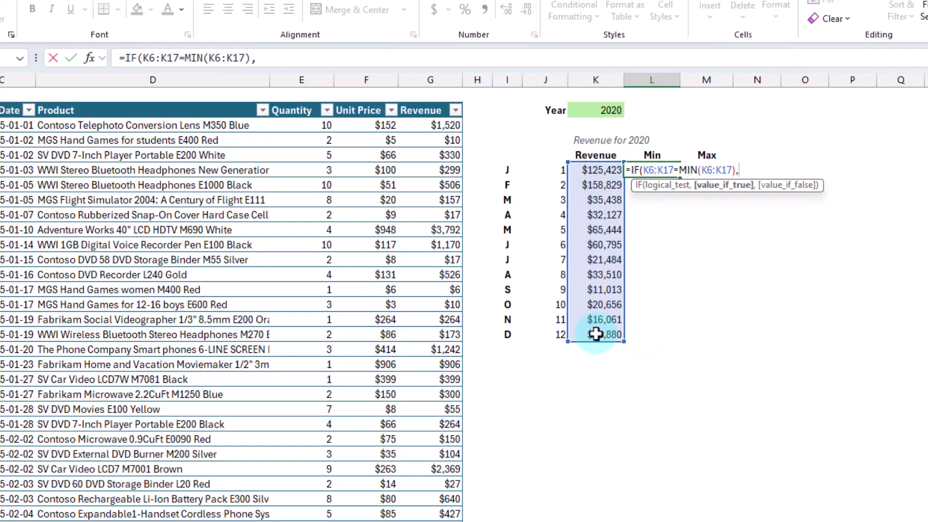
drag(599, 170, 592, 334)
text(,)
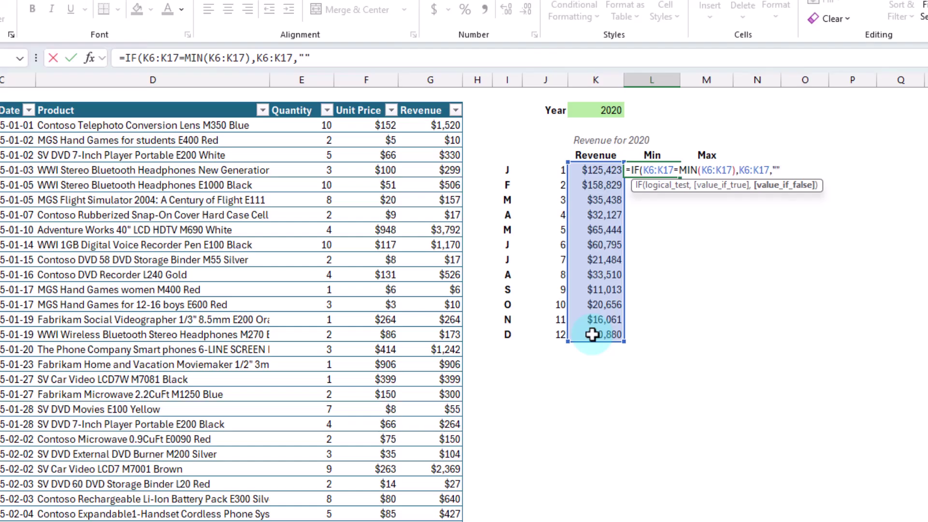
text(""))
key(Return)
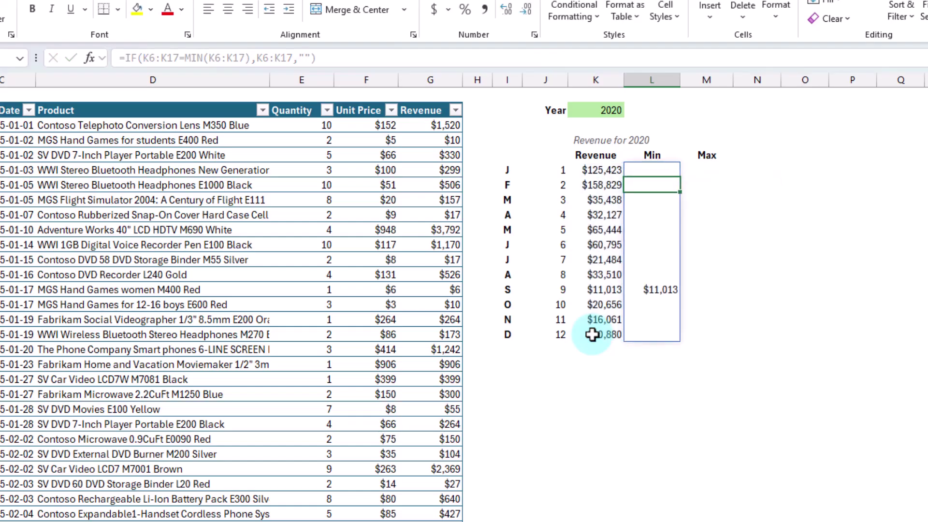
click(644, 292)
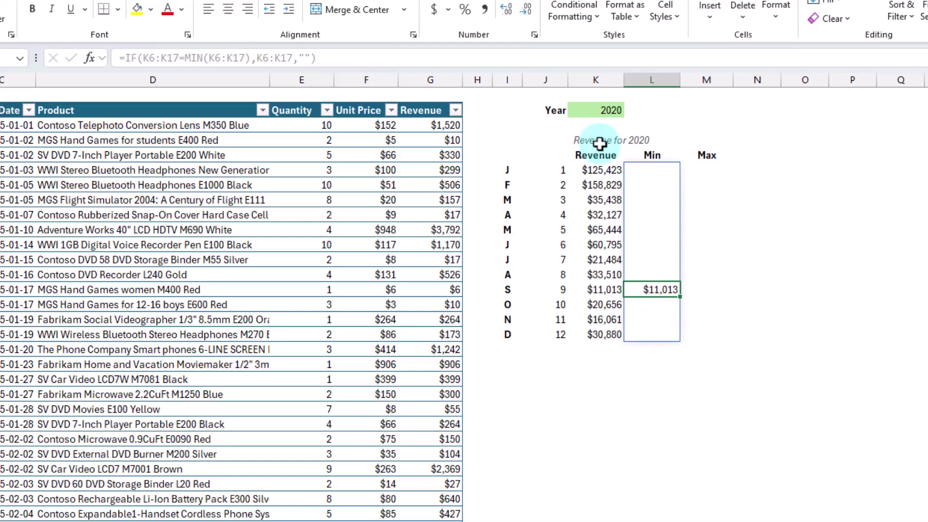
click(604, 110)
Pick 2022 in the K2 Year list and confirm April's $98,222 appears as the minimum.
click(630, 111)
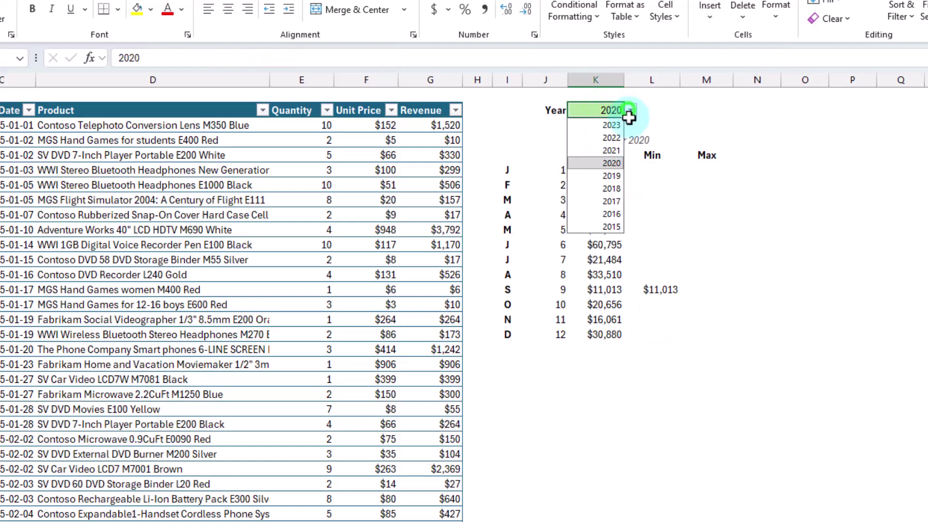
click(610, 140)
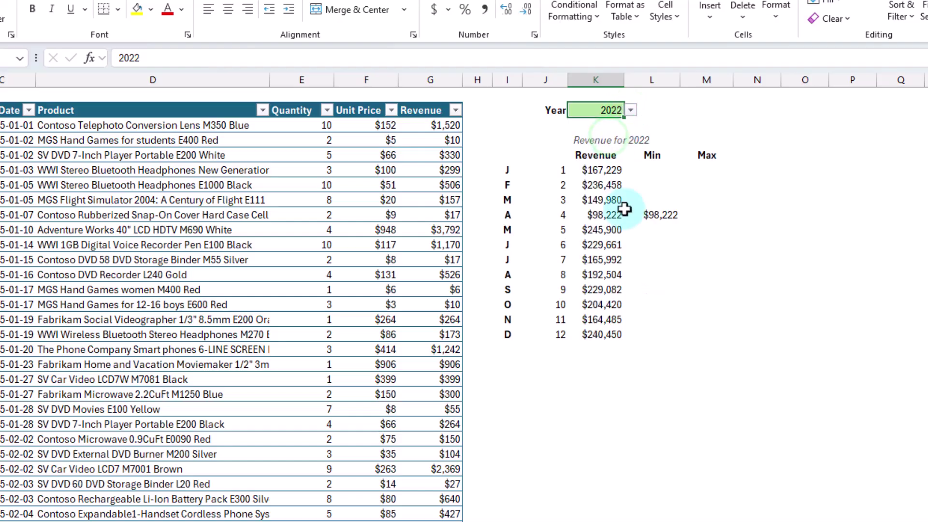
click(658, 215)
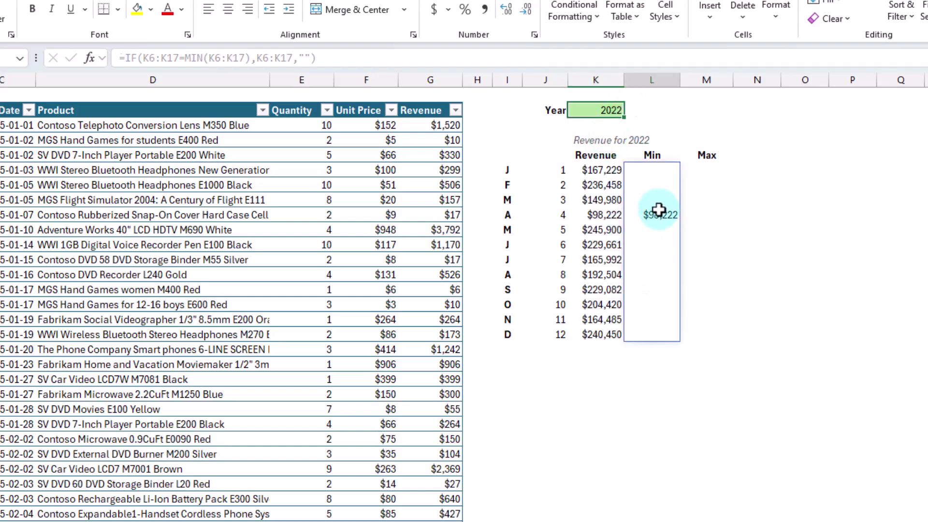
click(658, 168)
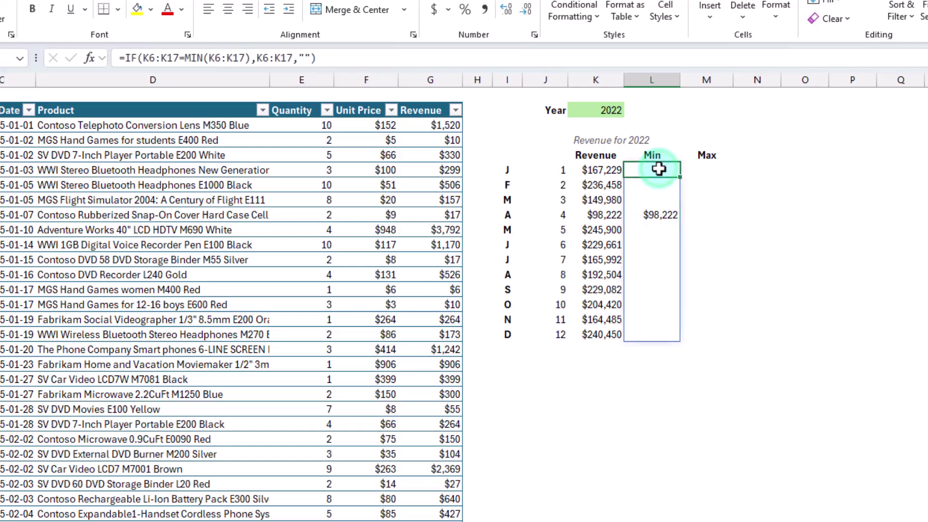
Paste the Min formula into M6 and replace MIN with MAX, showing May's $245,900.
key(Right)
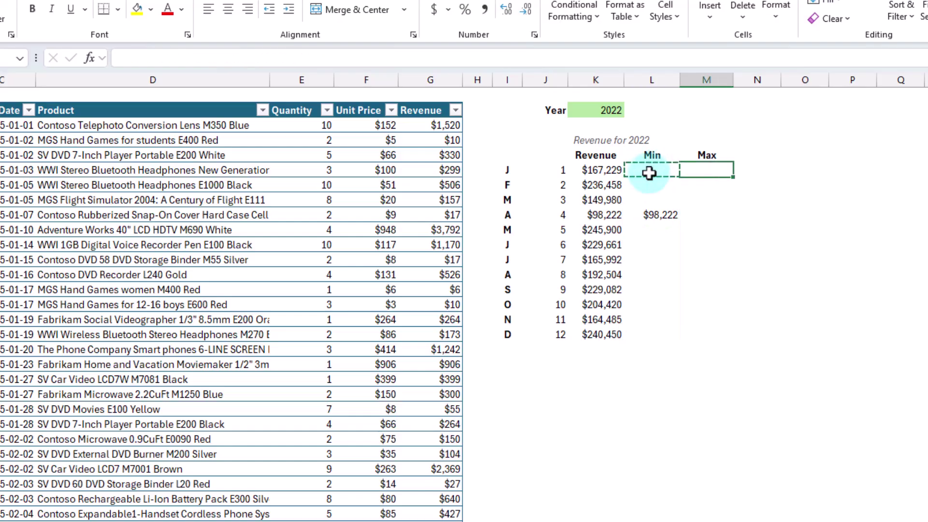
text(=IF(L6:L17=MIN(L6:L17),L6:L17,""))
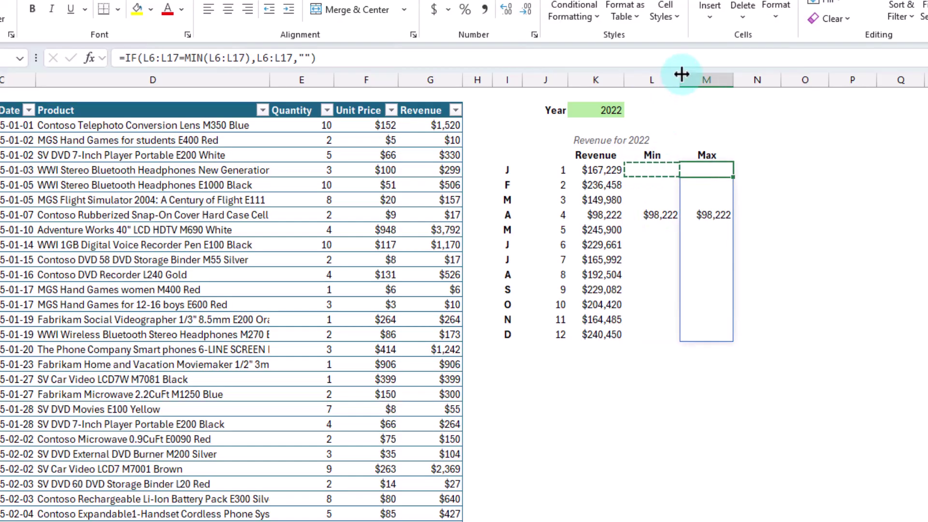
click(681, 58)
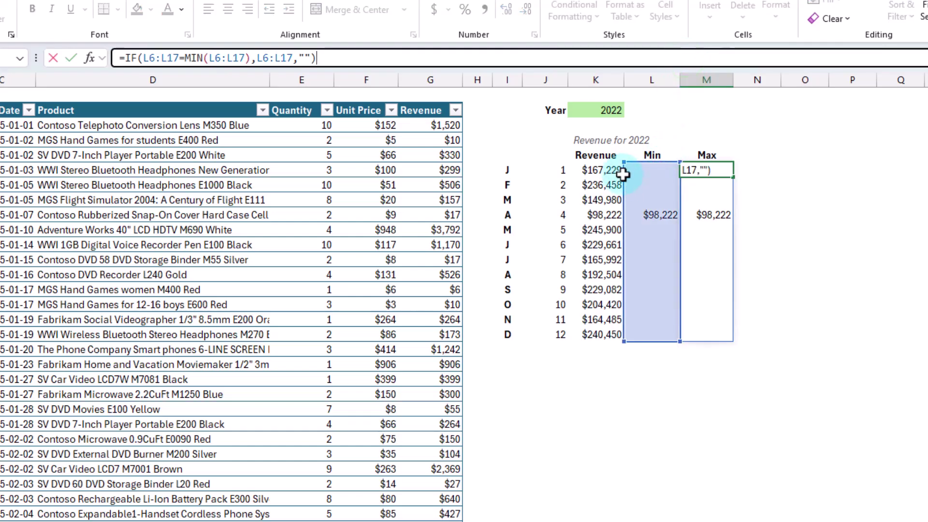
drag(627, 170, 605, 170)
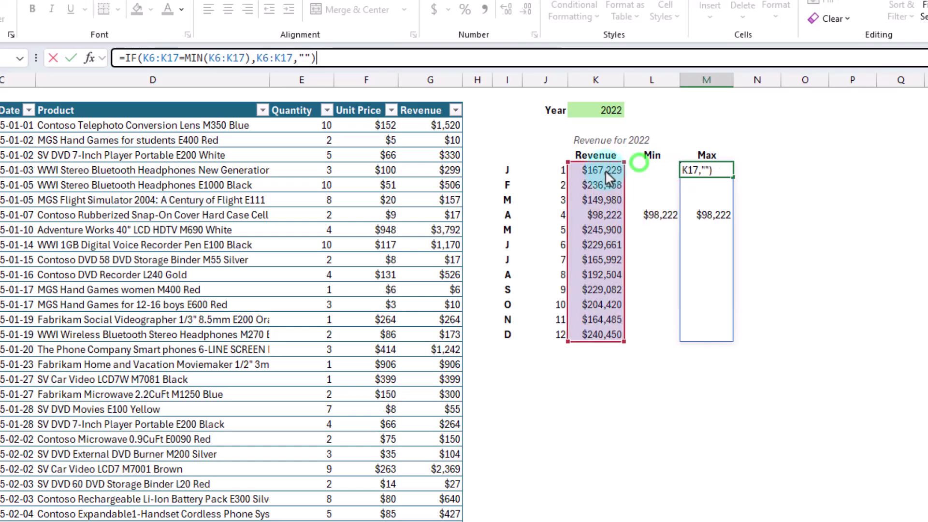
double_click(195, 58)
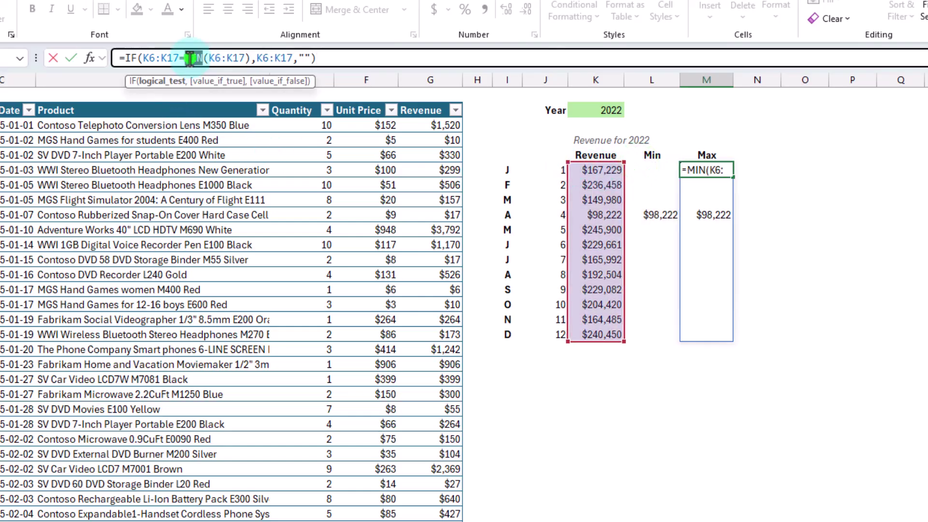
text(MAX)
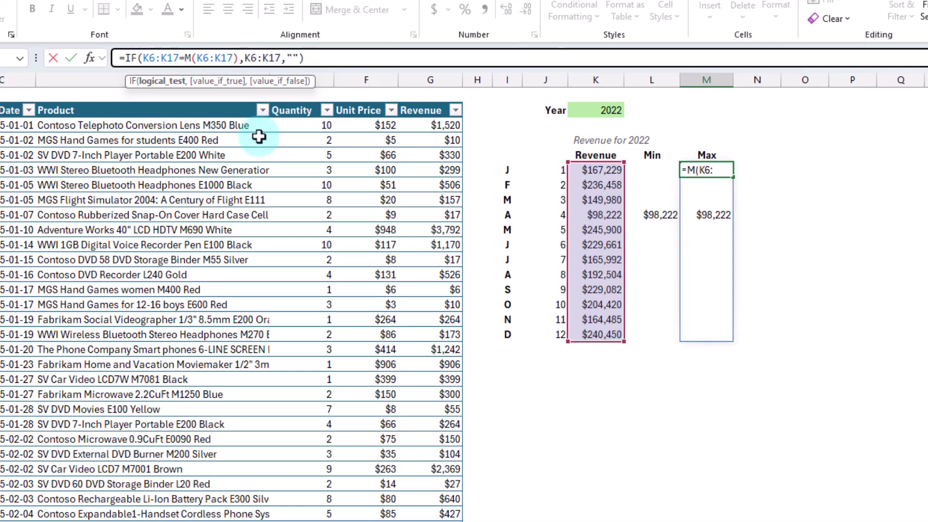
key(Return)
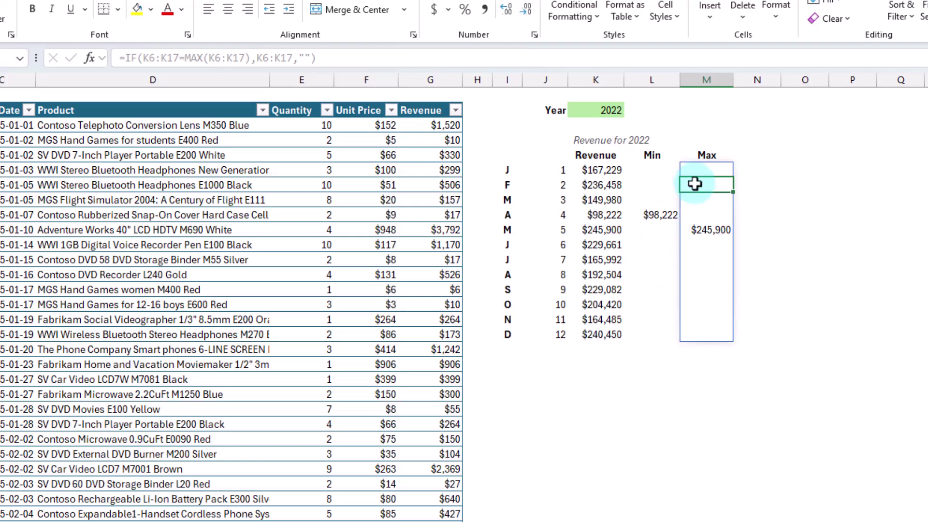
Set the Year back to 2020 and check Min $11,013 and Max $158,829 formulas.
click(598, 100)
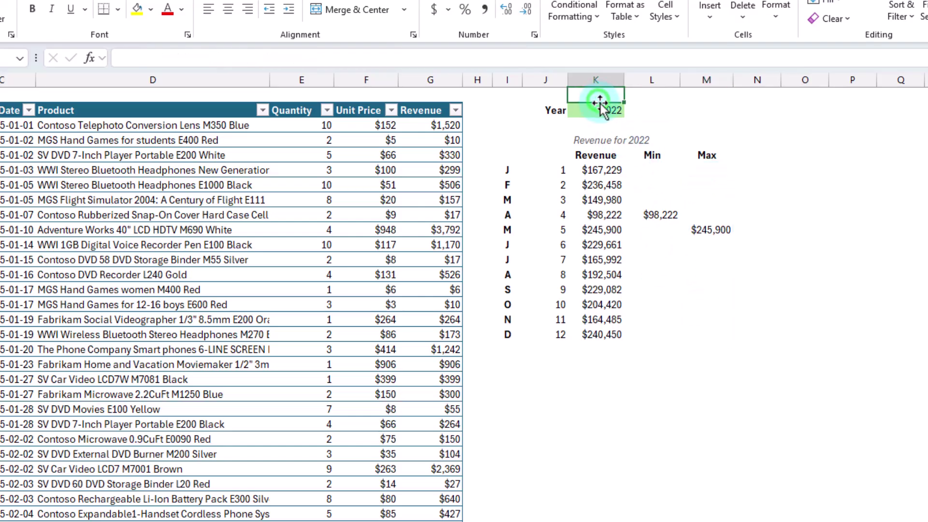
click(629, 111)
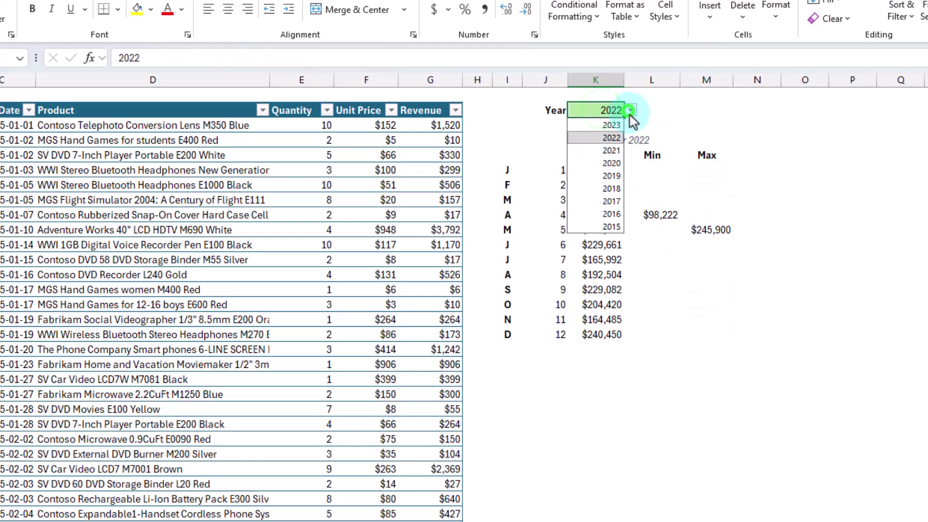
click(614, 163)
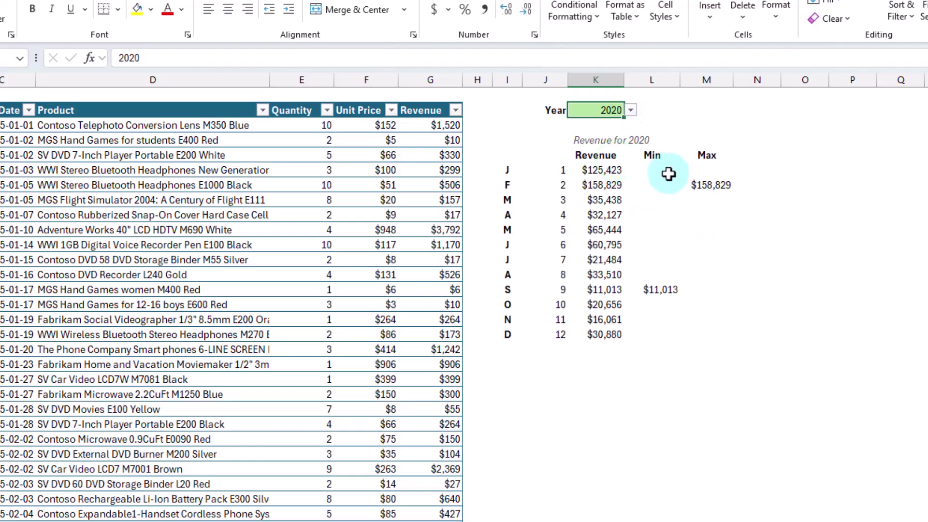
click(660, 292)
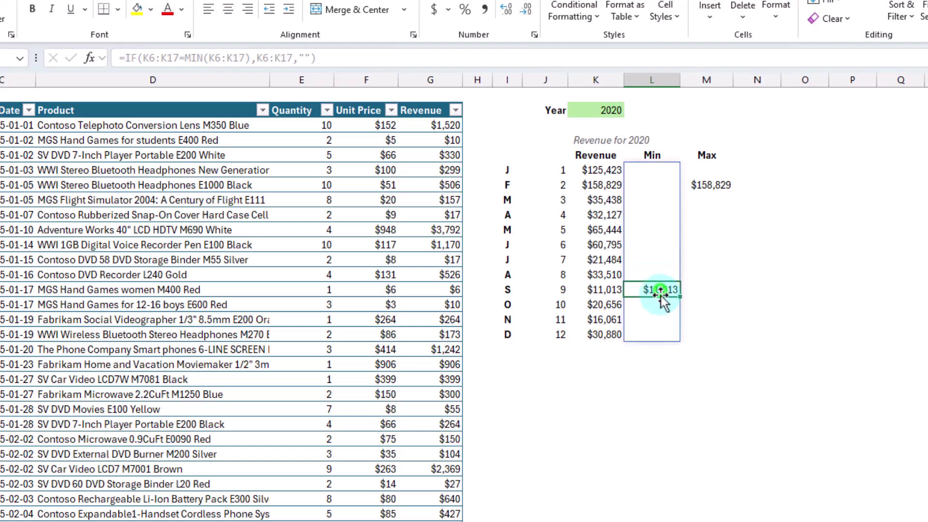
click(709, 185)
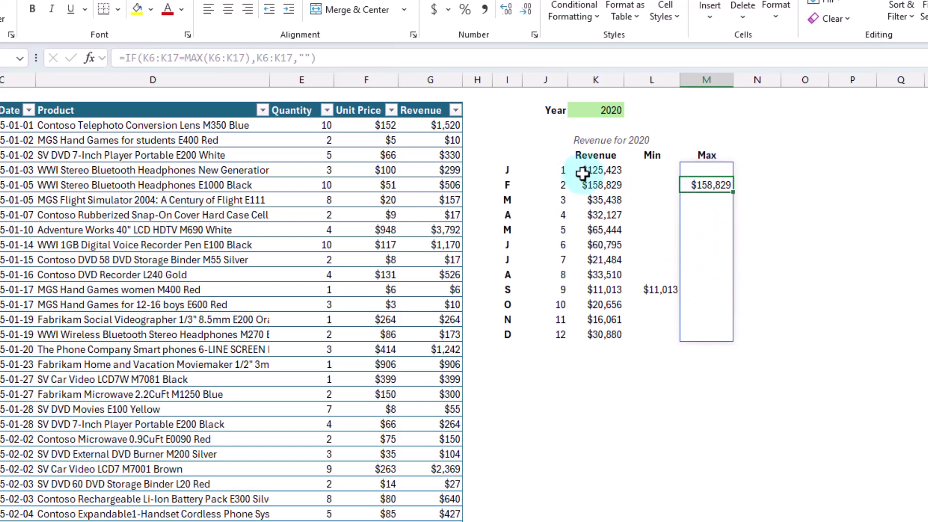
Insert a clustered column chart from J5:M17 and move it over the order table.
drag(561, 155, 708, 333)
drag(725, 371, 721, 369)
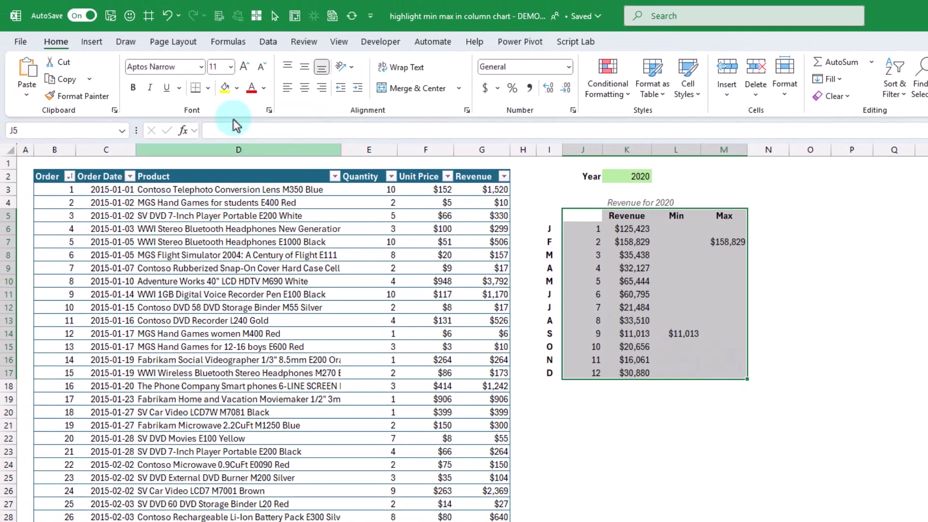
click(92, 42)
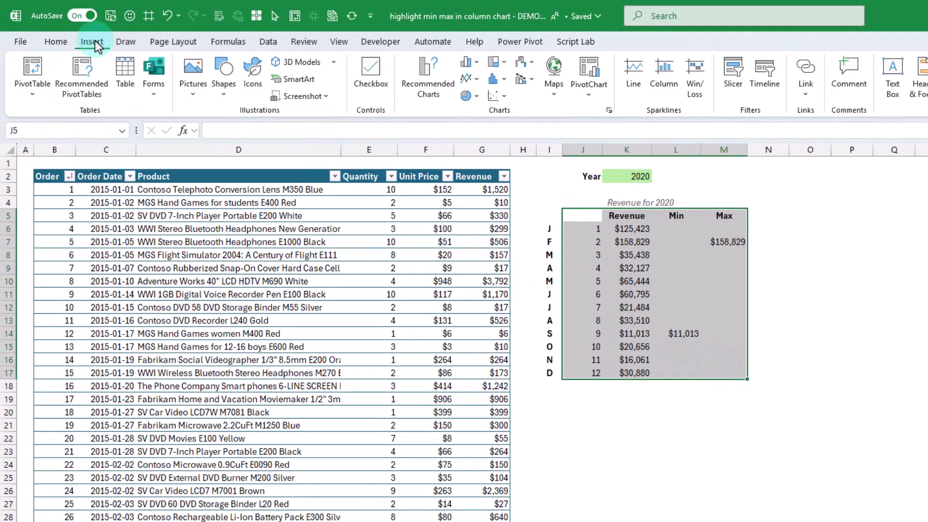
click(466, 63)
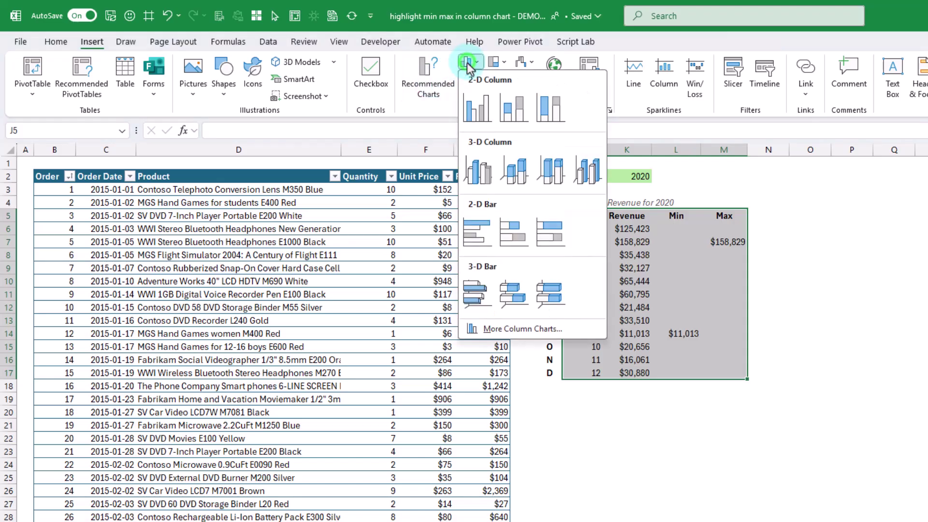
click(474, 109)
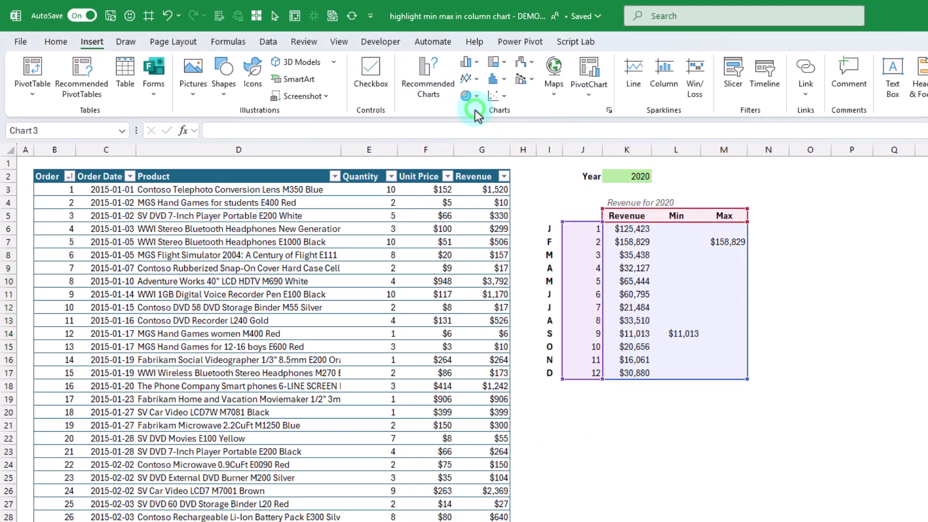
drag(556, 318, 267, 214)
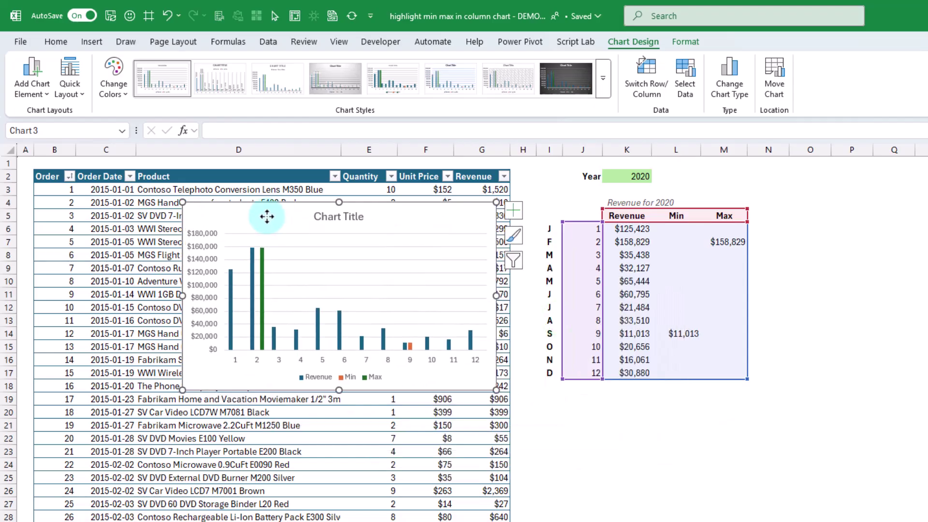
Select the Max, Min and then Revenue series on the chart in turn.
click(263, 270)
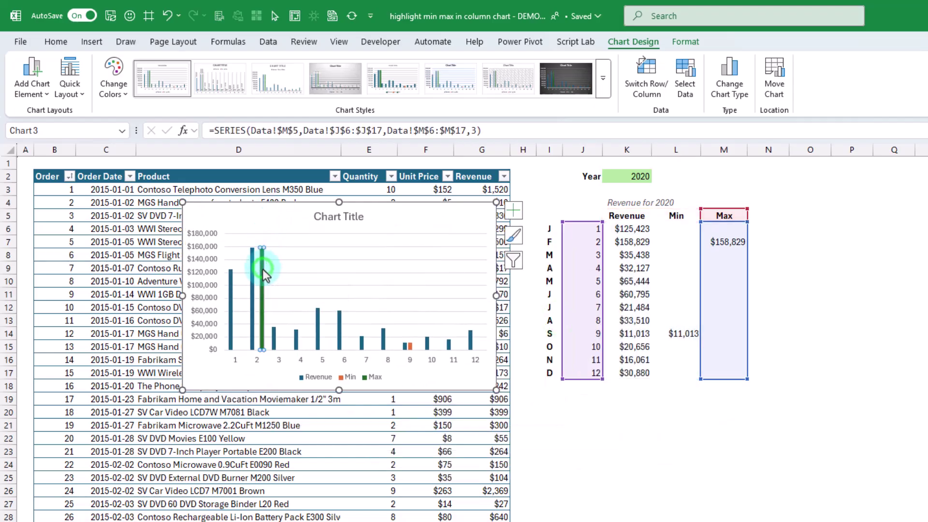
click(410, 346)
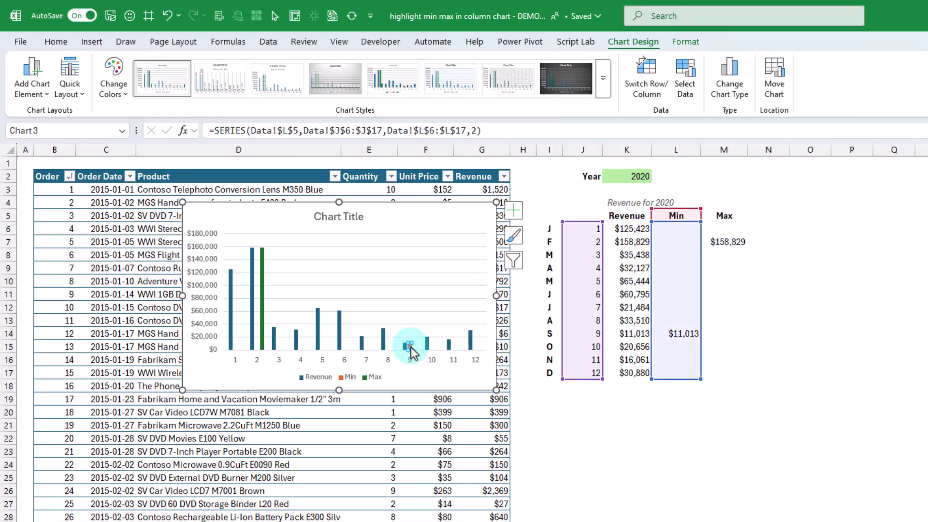
click(385, 341)
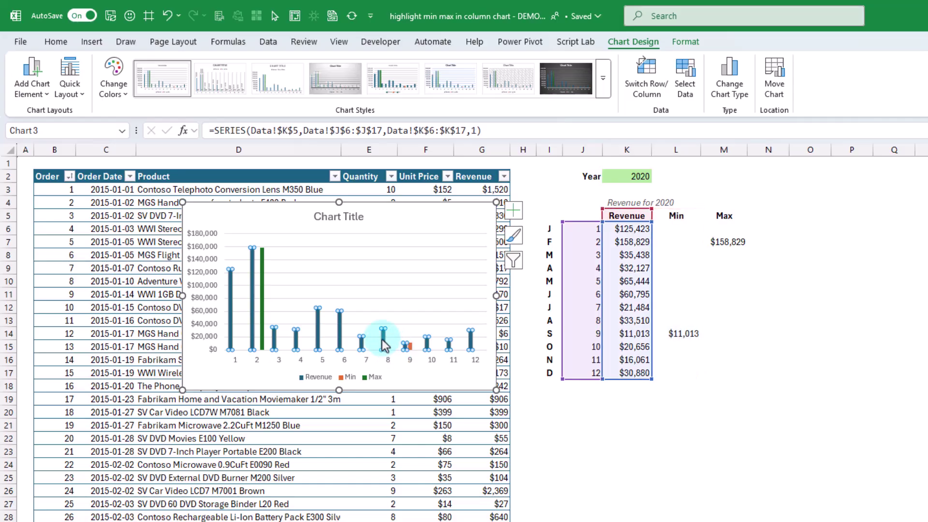
In Format Data Series for Revenue, set Series Overlap to 100% and select the 219% Gap Width.
right_click(384, 343)
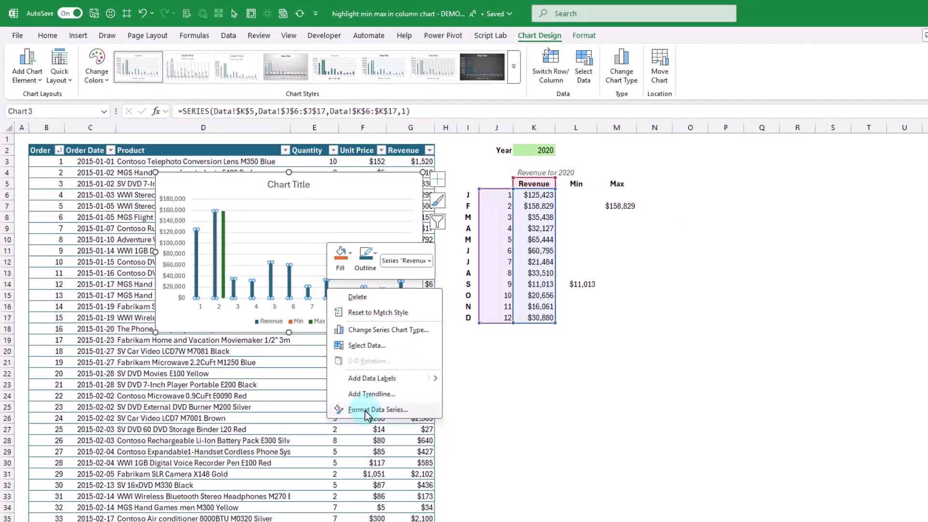
click(429, 481)
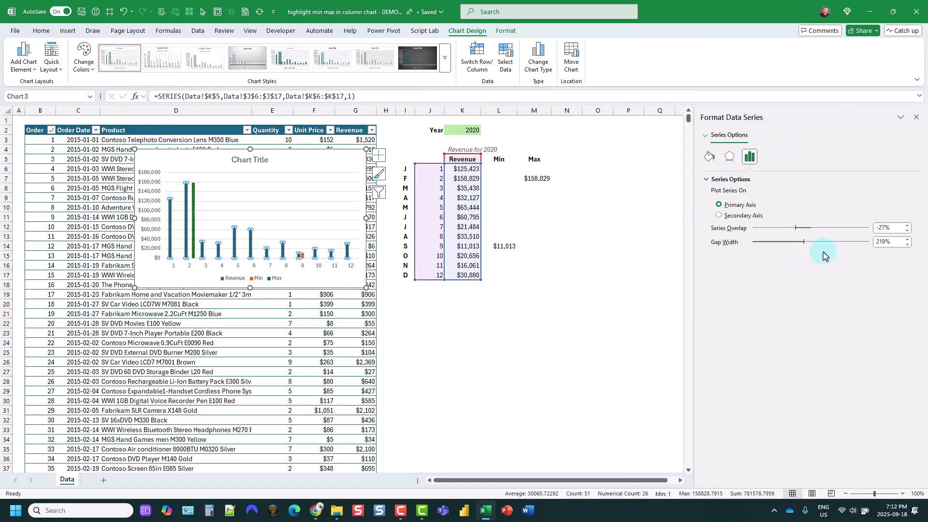
click(892, 228)
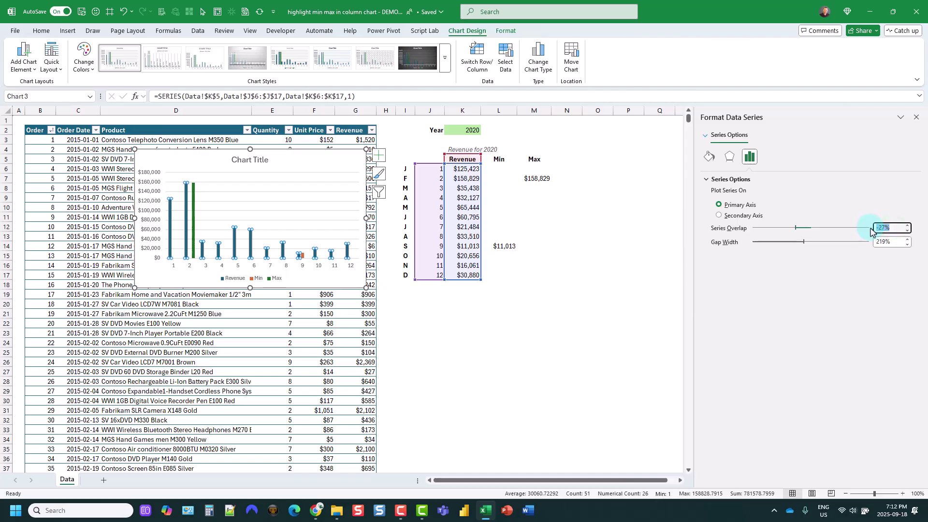
key(Return)
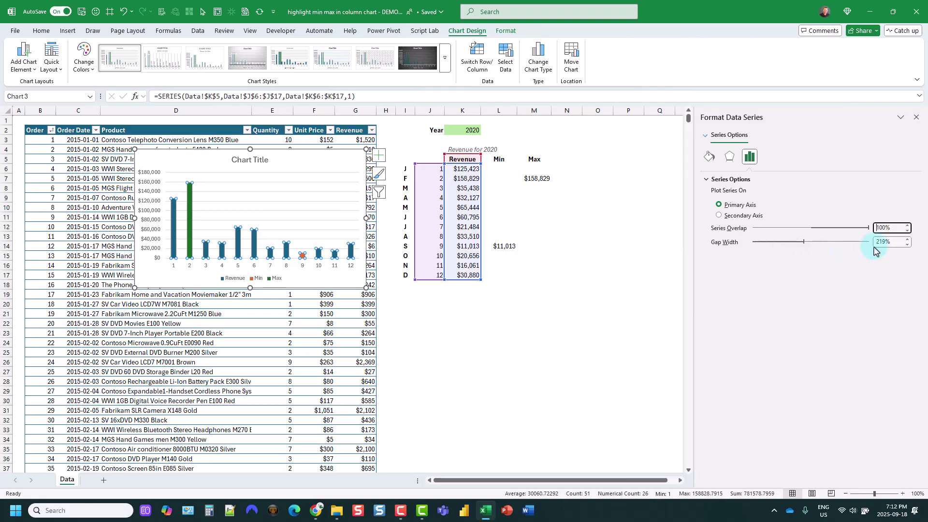
click(888, 243)
drag(895, 243, 872, 243)
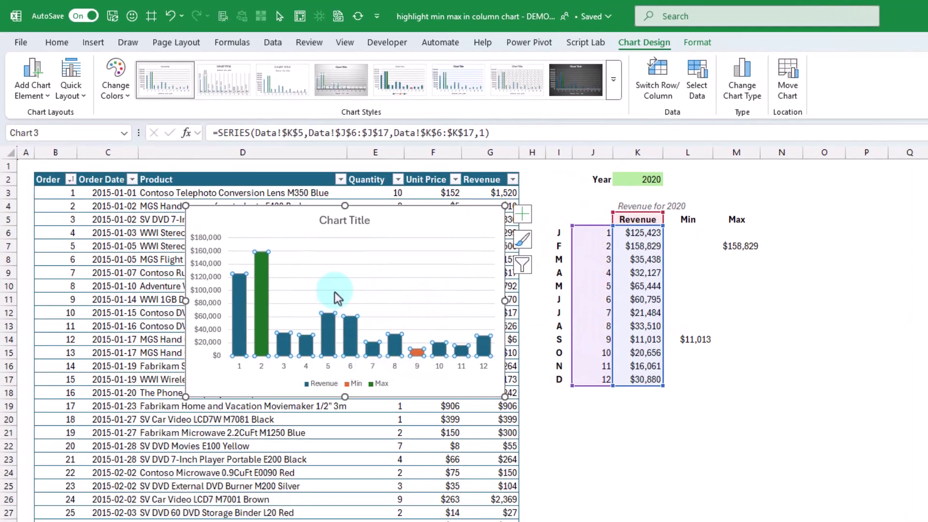
Delete the chart's vertical value axis and its horizontal gridlines.
click(201, 255)
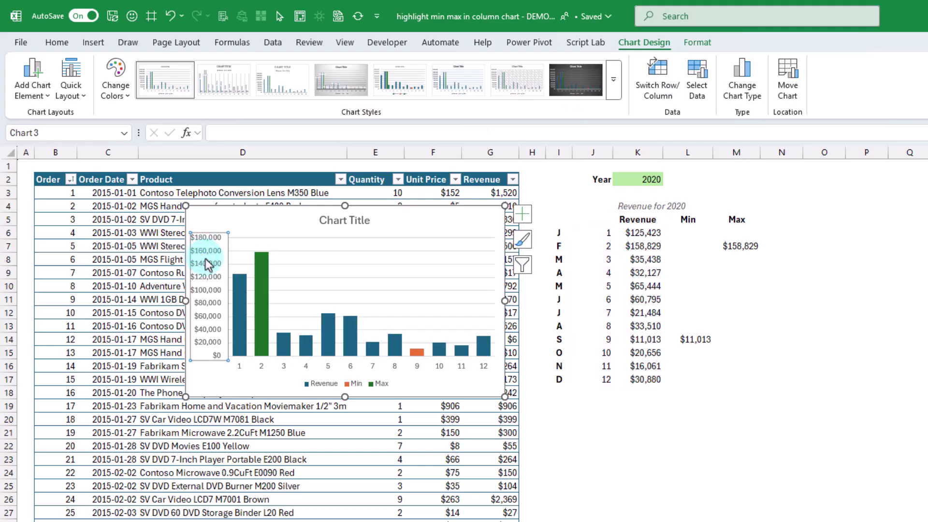
key(Delete)
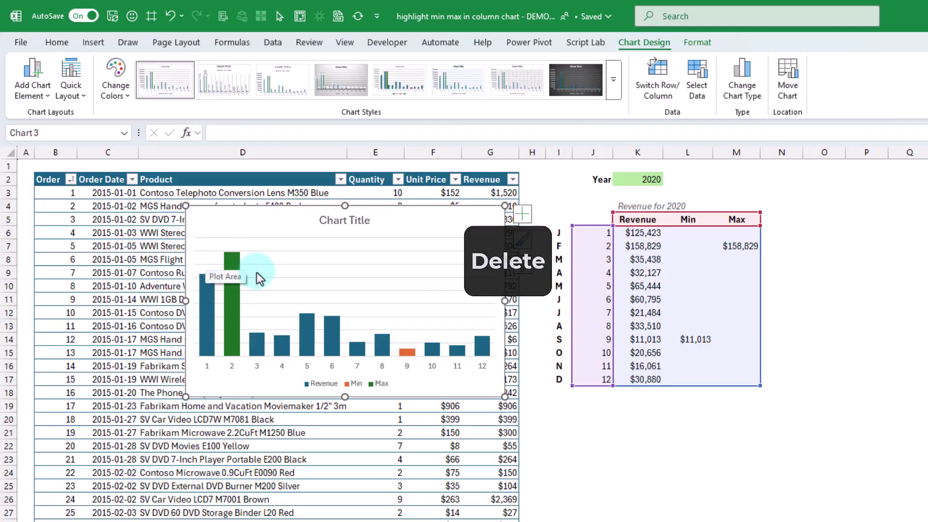
click(310, 264)
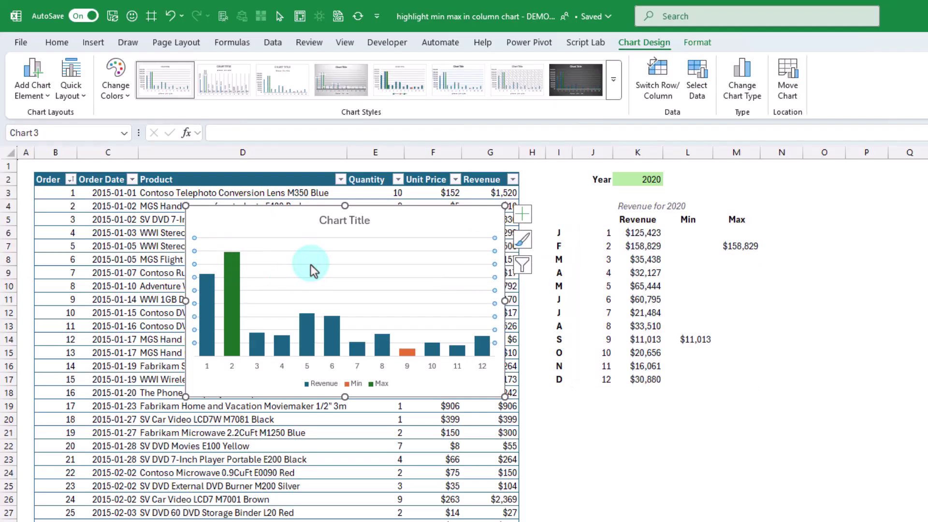
key(Delete)
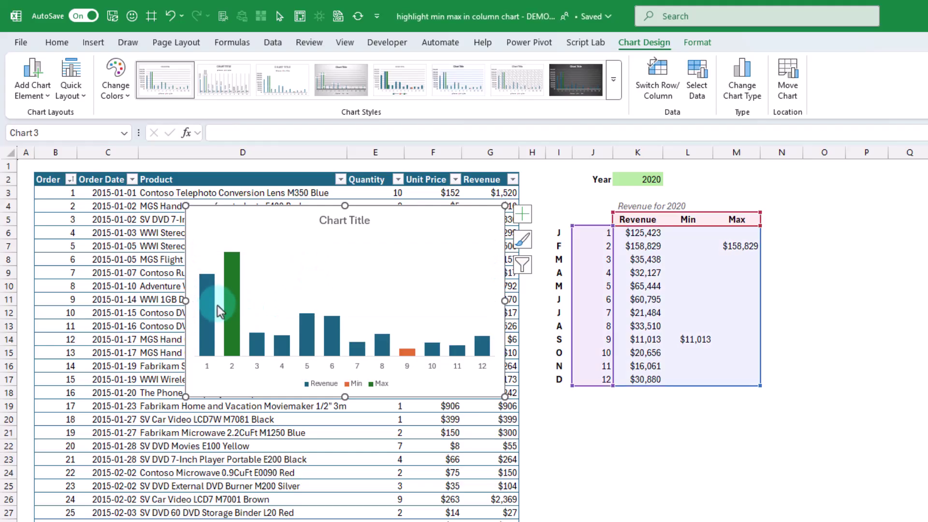
Fill the Revenue series bars gray using Home > Fill Color.
click(210, 291)
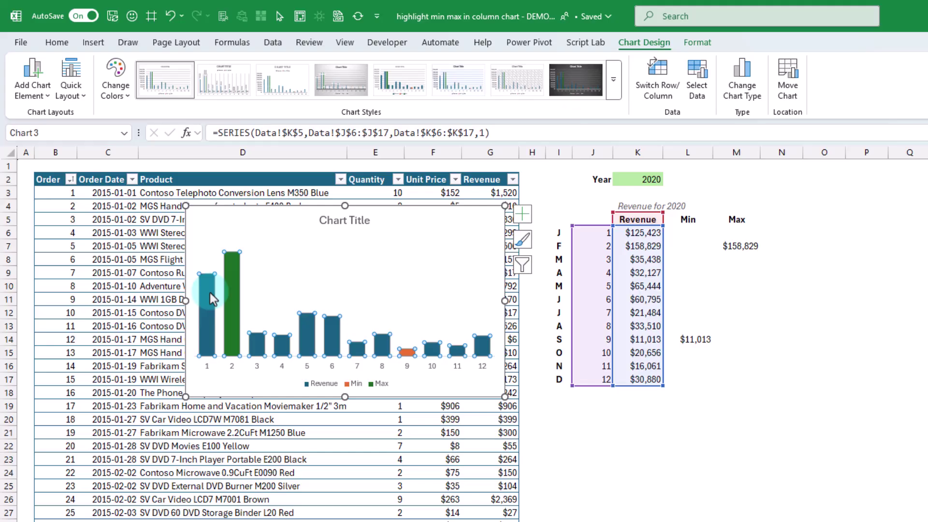
click(56, 43)
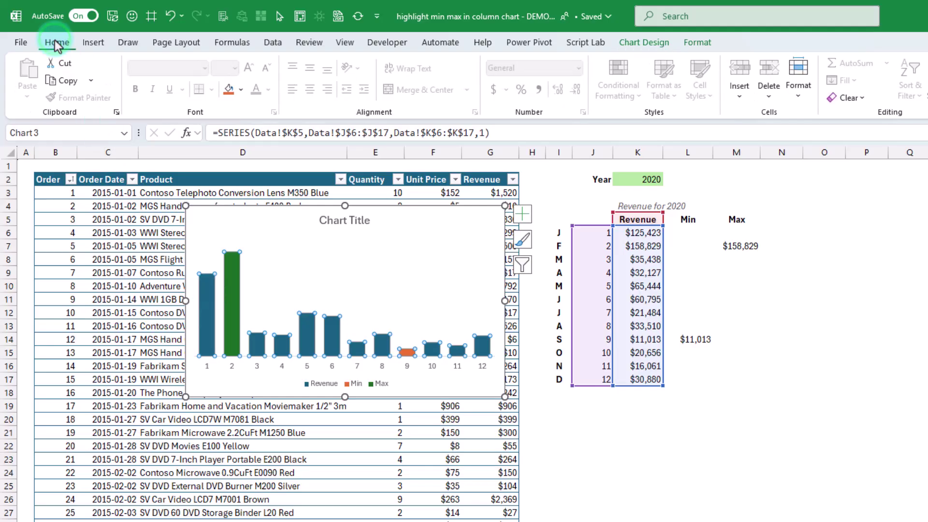
click(241, 90)
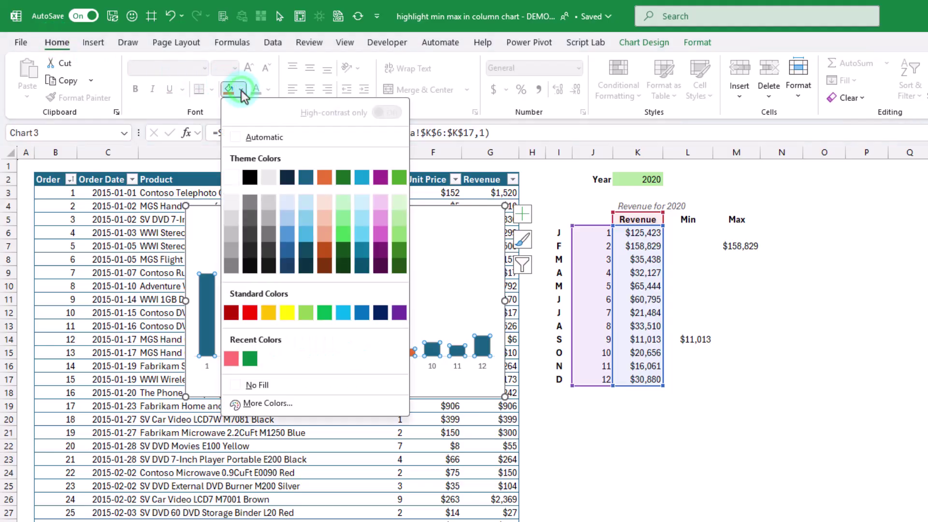
click(230, 250)
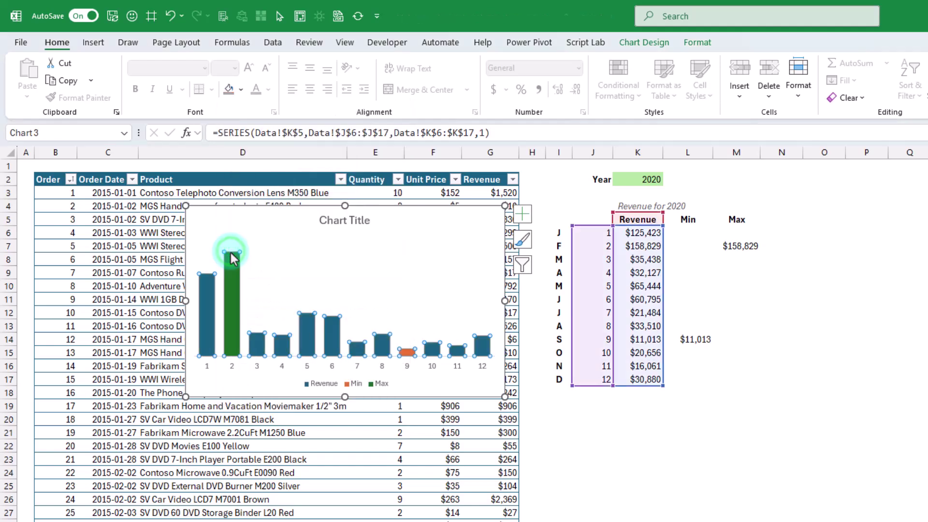
Fill the Max bar light green and the Min bar red.
click(231, 297)
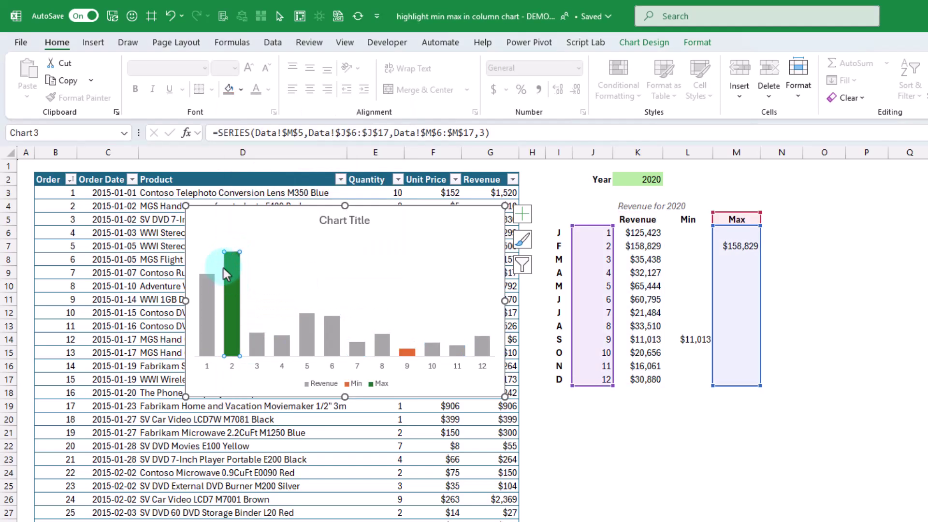
click(241, 90)
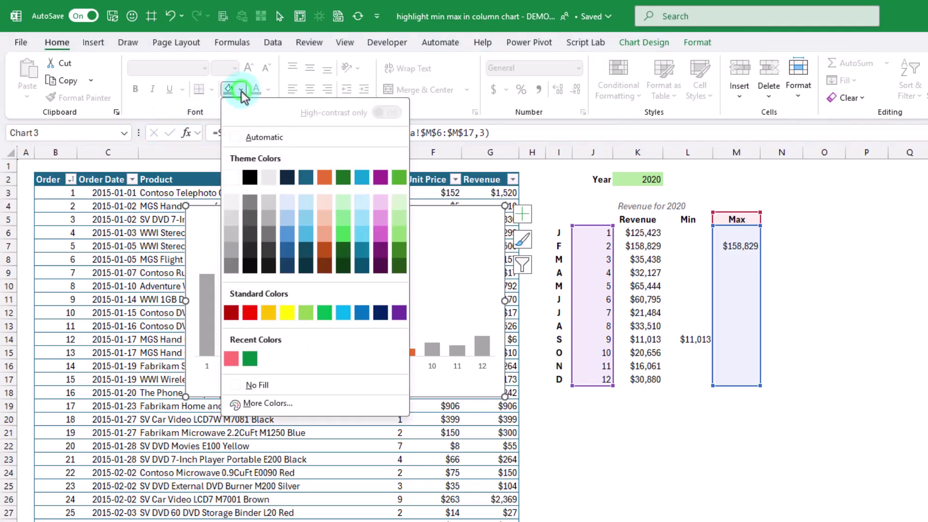
click(343, 218)
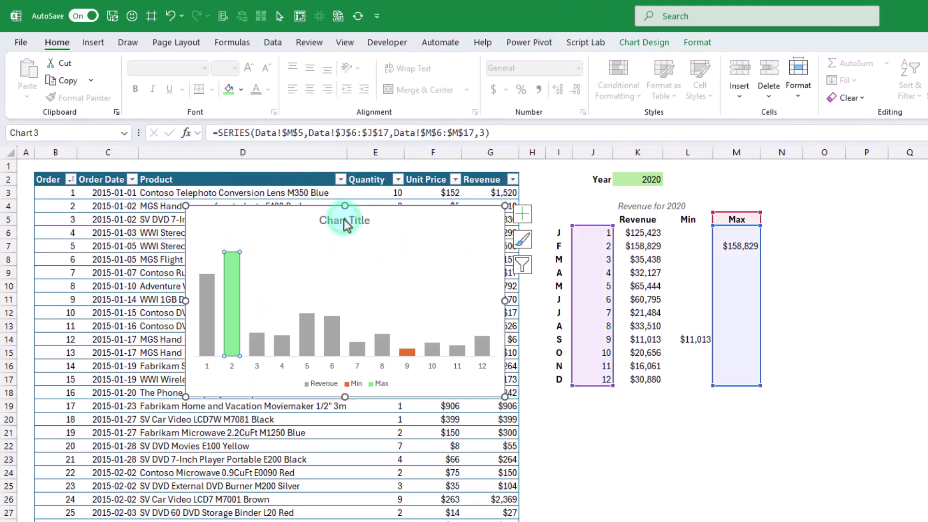
click(408, 352)
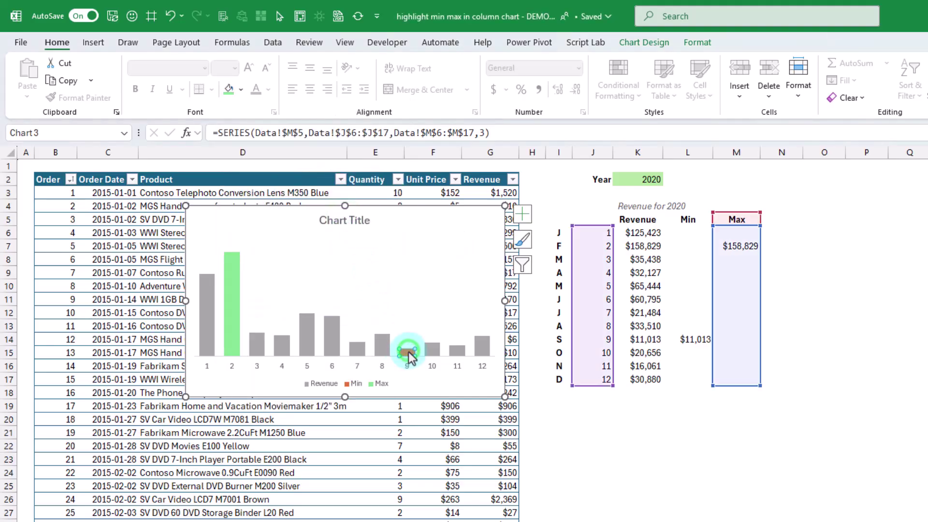
click(242, 91)
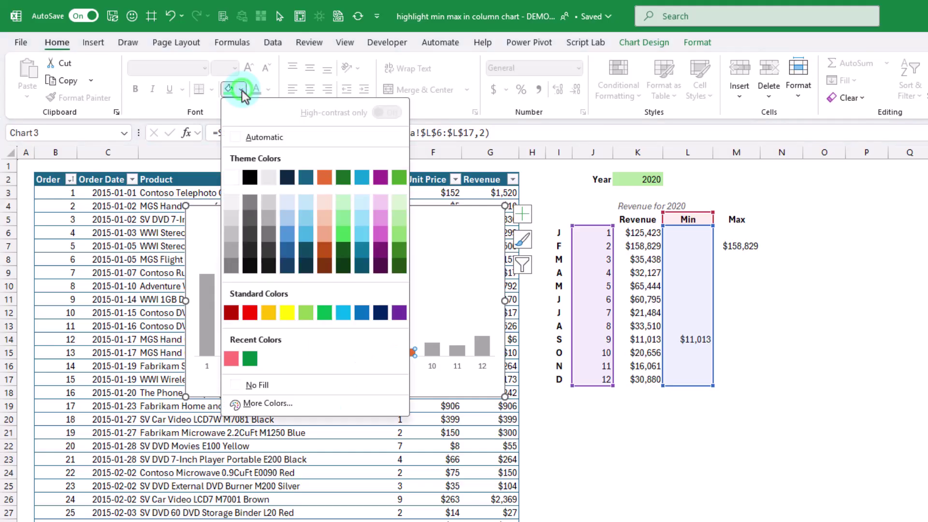
click(234, 359)
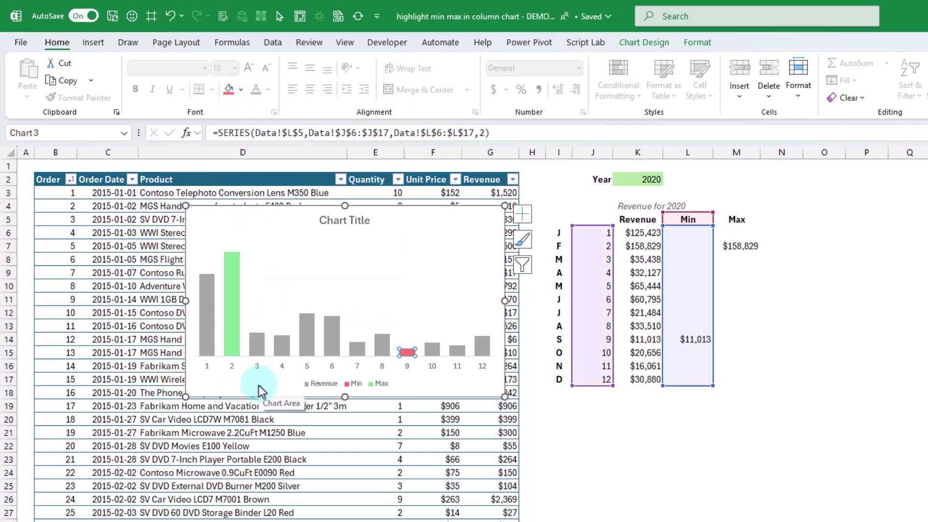
Through Select Data, set the horizontal axis labels to the month letters in I6:I18.
right_click(282, 215)
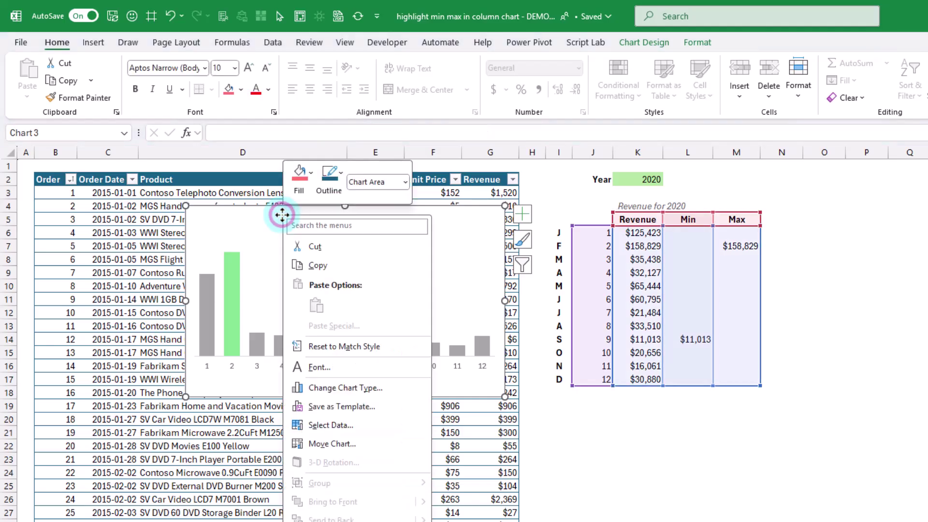
click(331, 431)
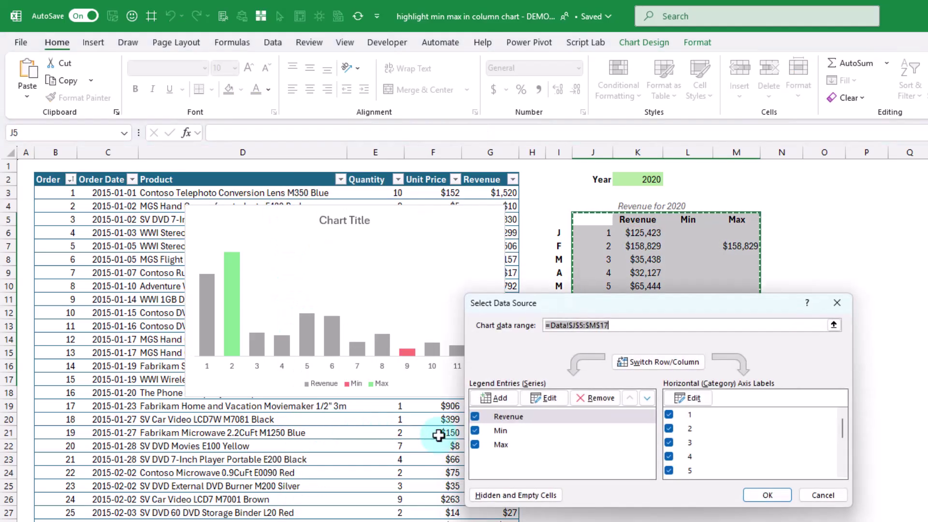
click(690, 398)
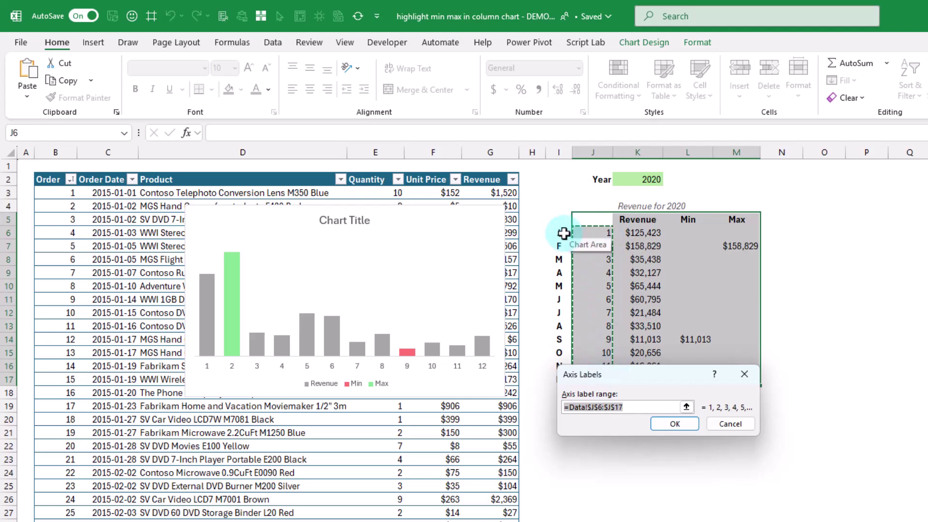
drag(564, 234, 563, 389)
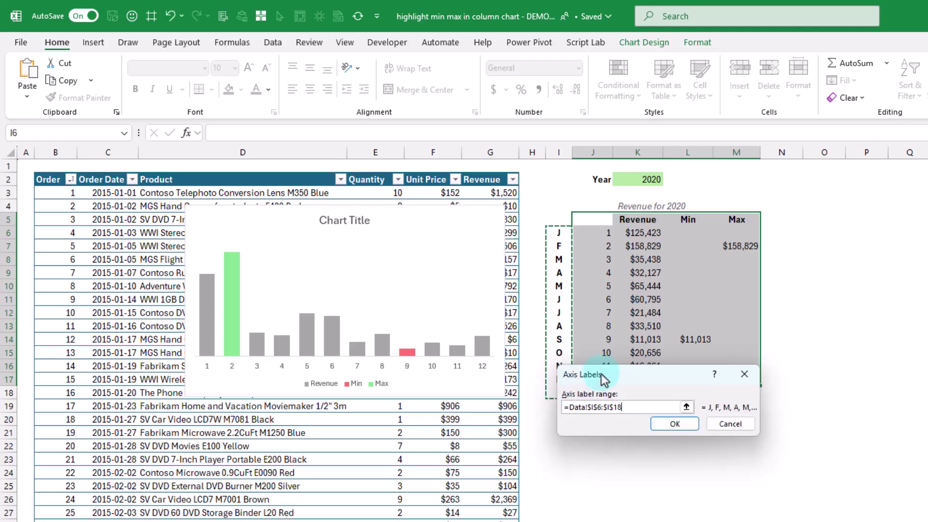
click(671, 424)
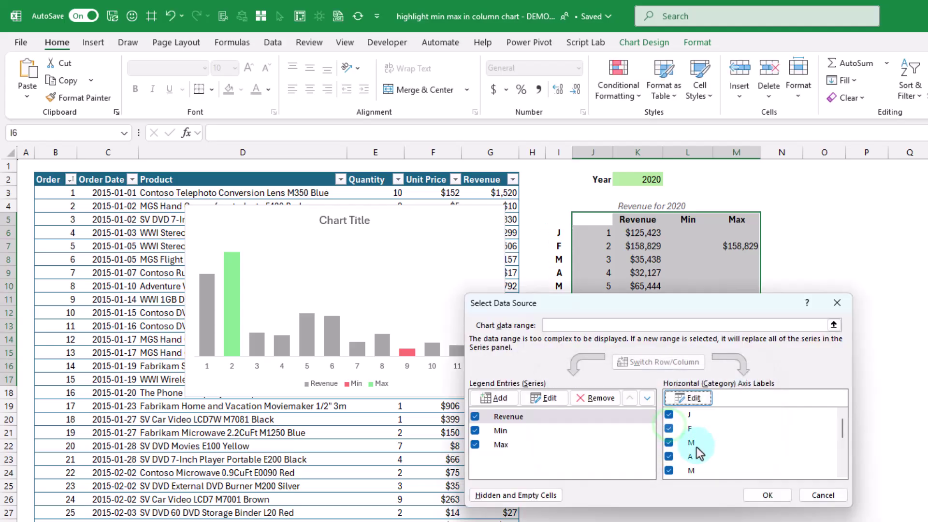
click(232, 366)
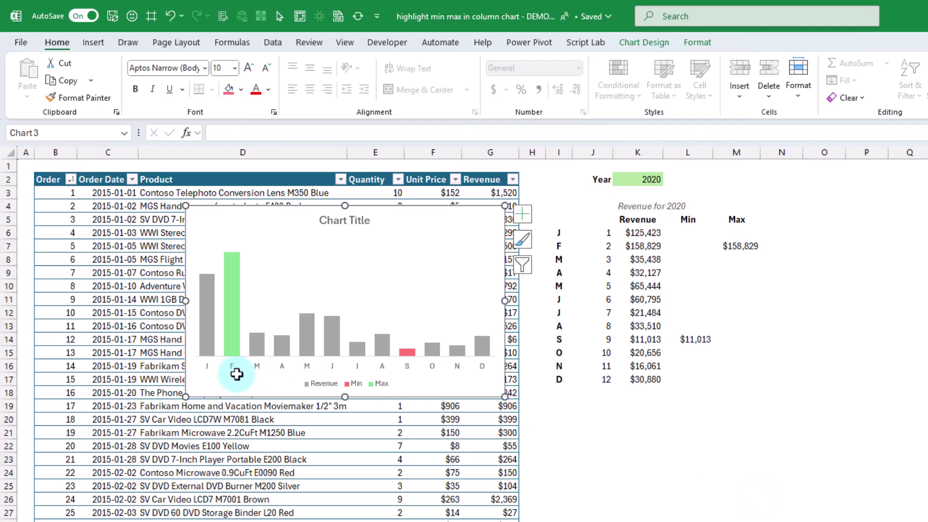
Make the month axis labels bold with a dark font color.
click(138, 91)
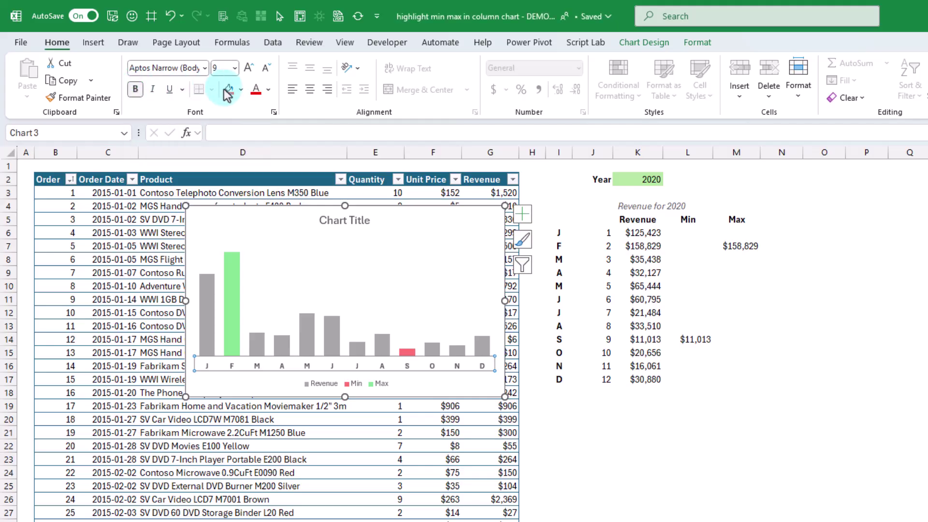
click(268, 90)
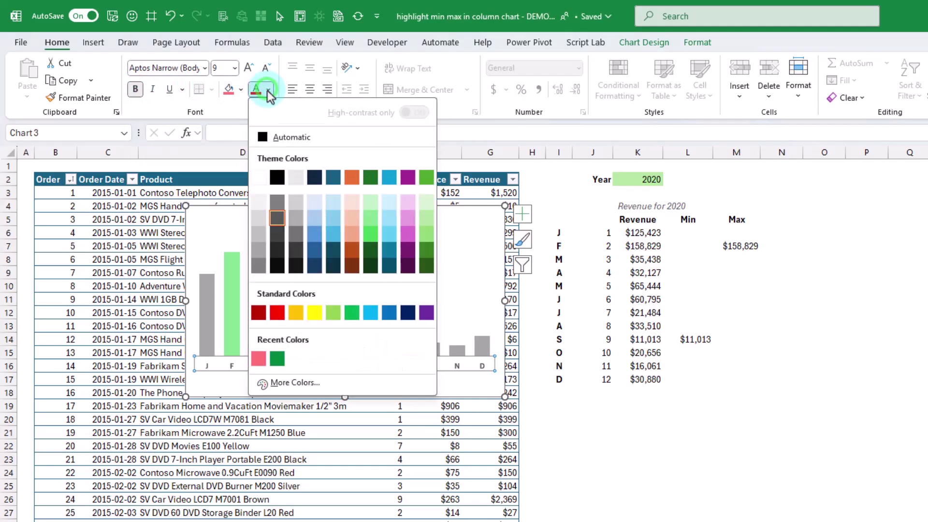
click(277, 176)
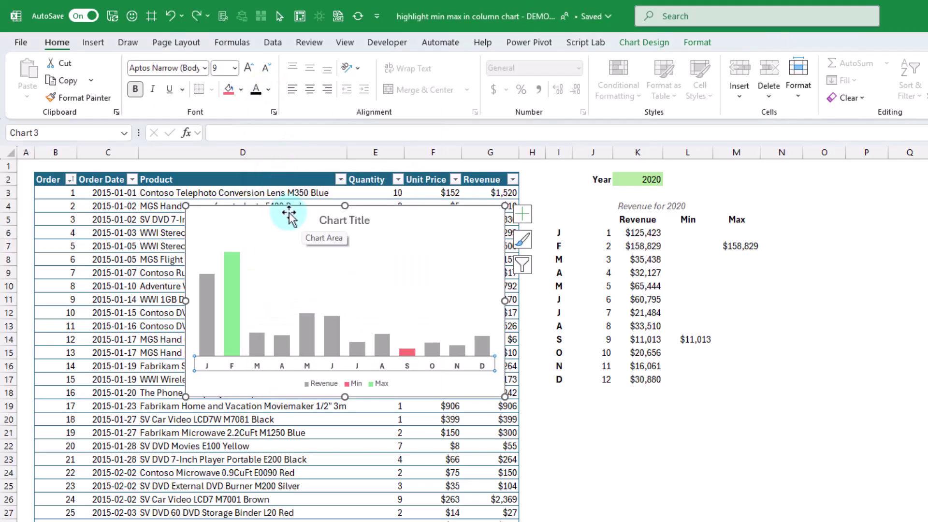
Link the chart title to cell I4 with =I4 so it reads 'Revenue for 2020'.
click(337, 222)
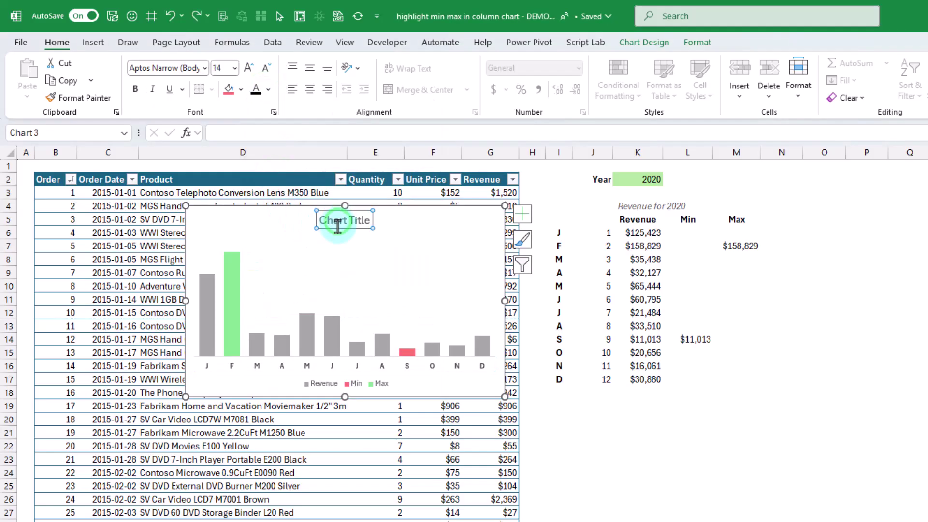
click(226, 132)
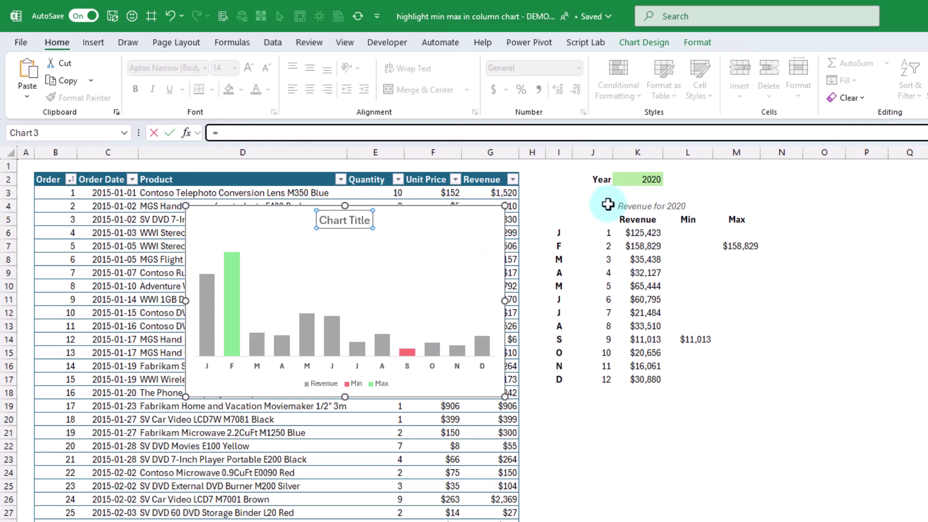
click(607, 204)
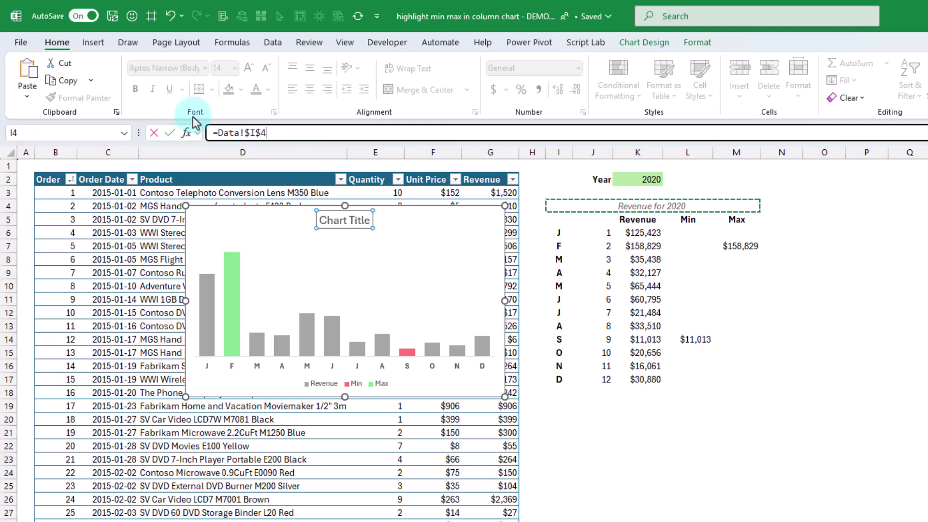
click(169, 132)
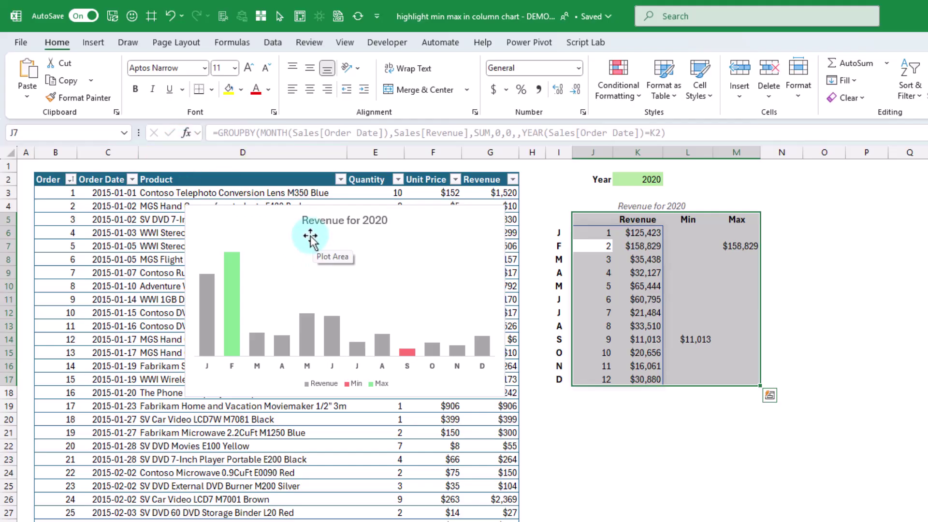
click(278, 214)
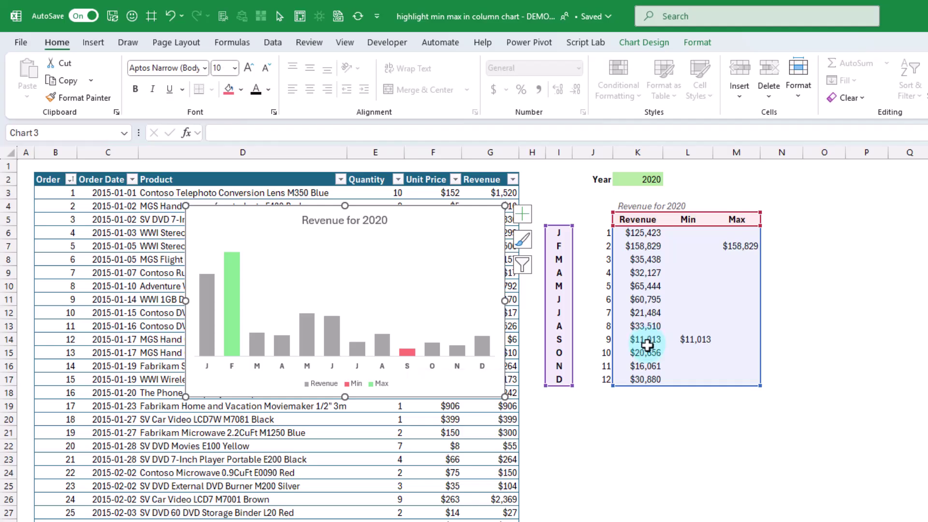
Choose 2023, then 2019, then 2017 from the K2 year dropdown.
click(645, 179)
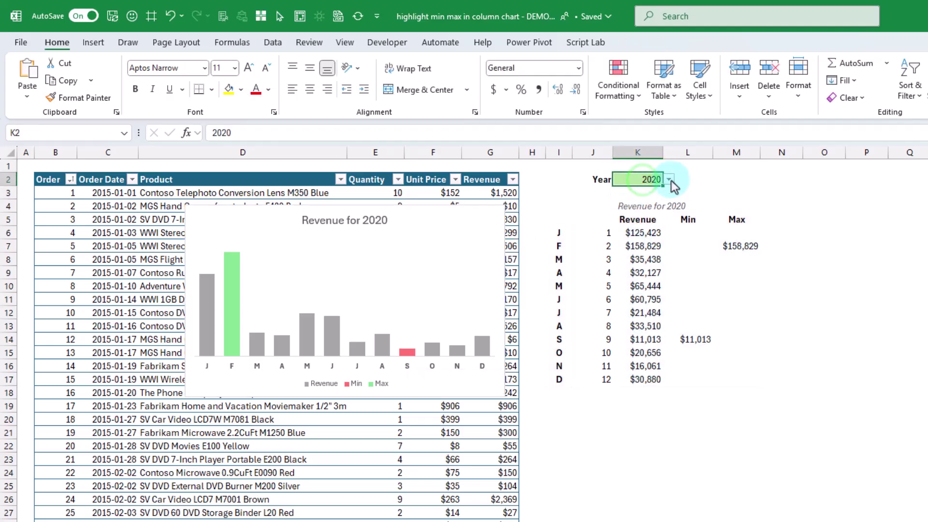
click(669, 179)
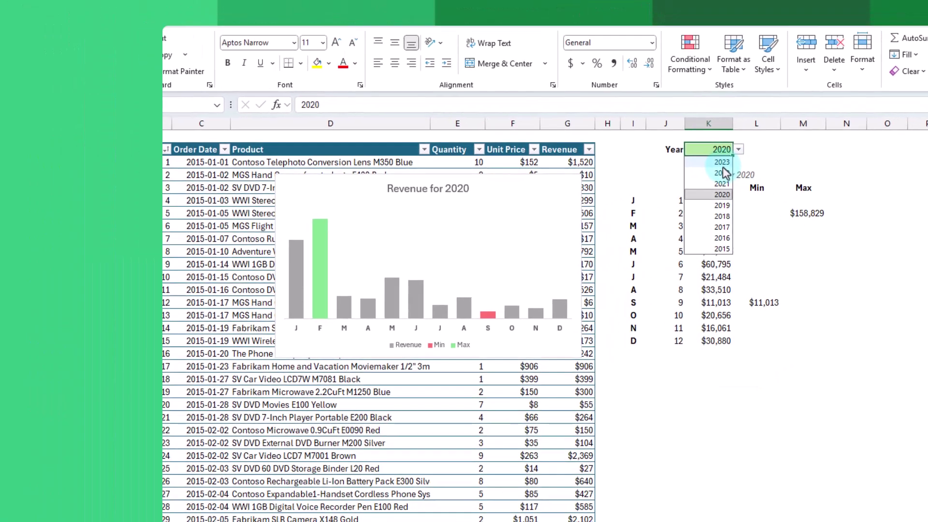
click(722, 163)
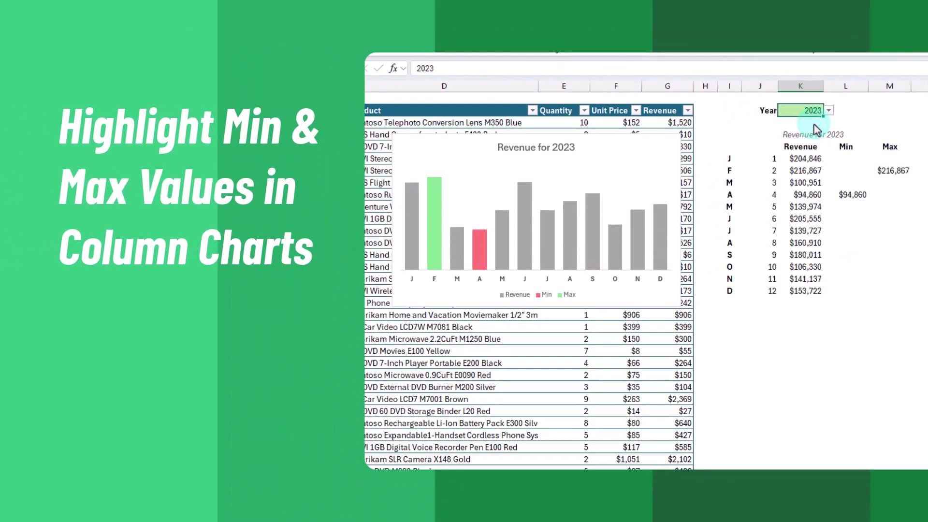
click(829, 111)
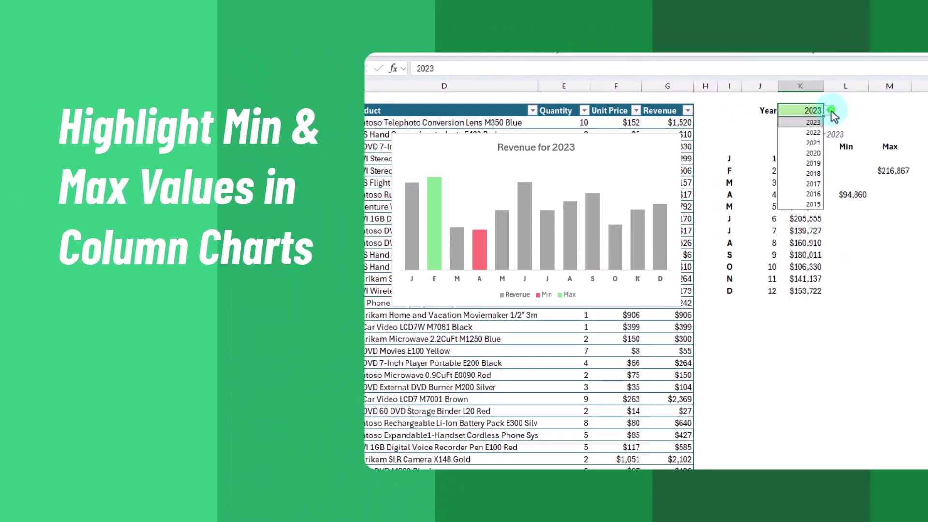
click(815, 165)
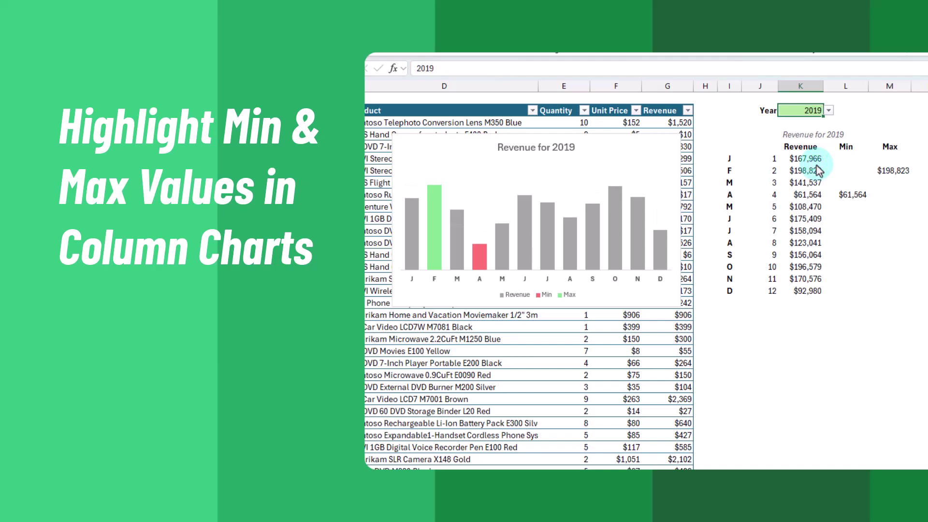
click(829, 111)
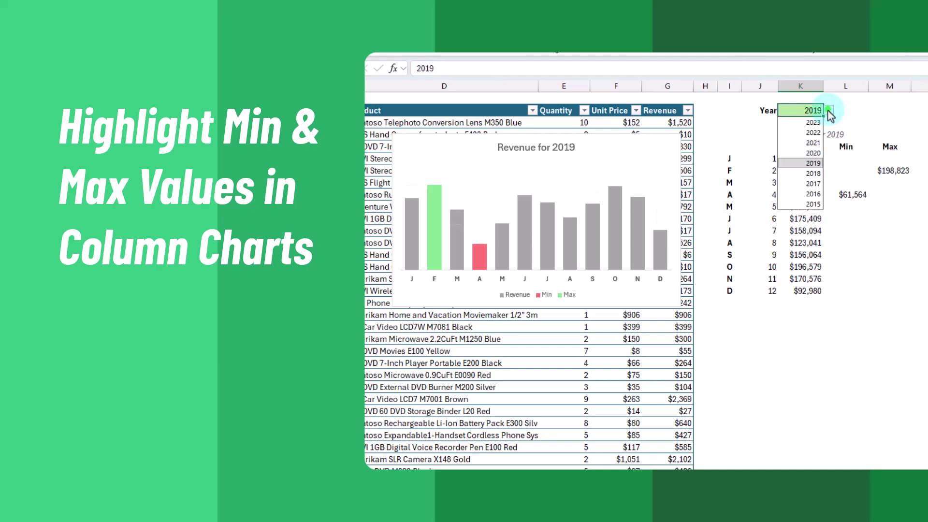
click(805, 183)
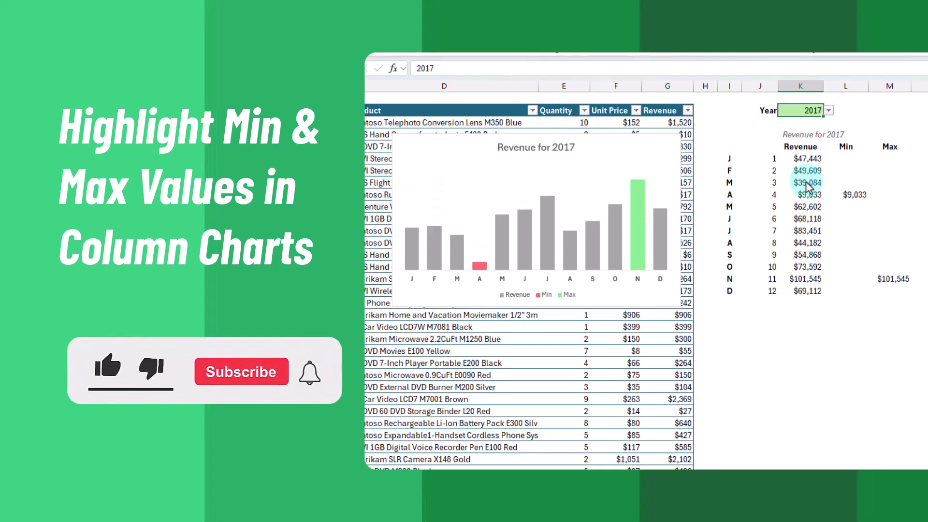